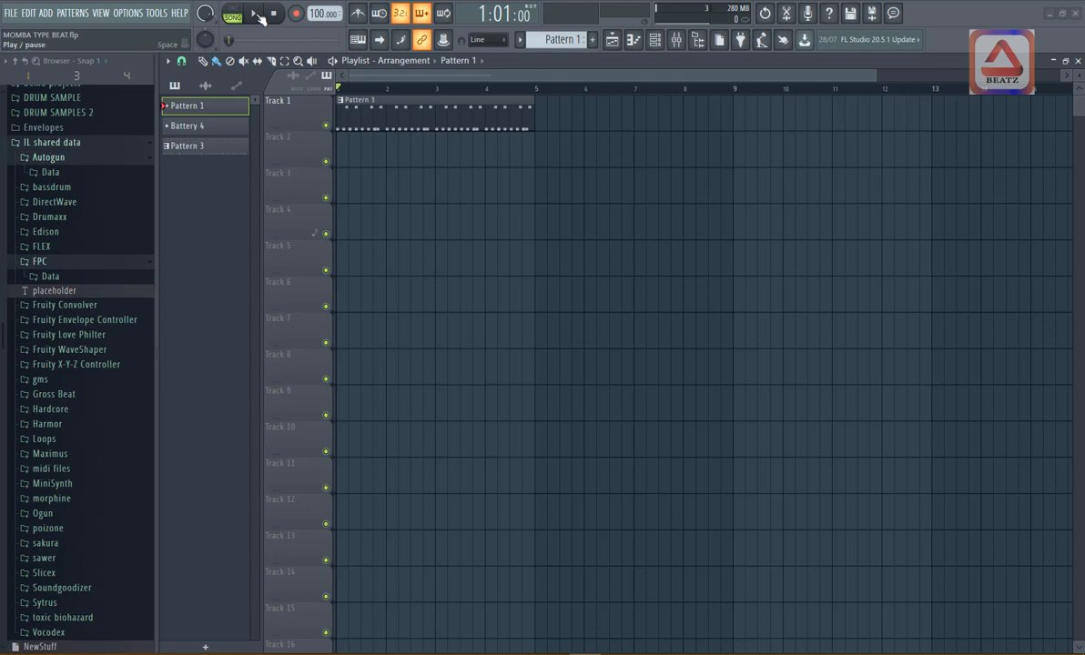
- Play back the Pattern 3 arrangement and place a four-bar Pattern 1 clip at the start of Track 2
left_click(257, 14)
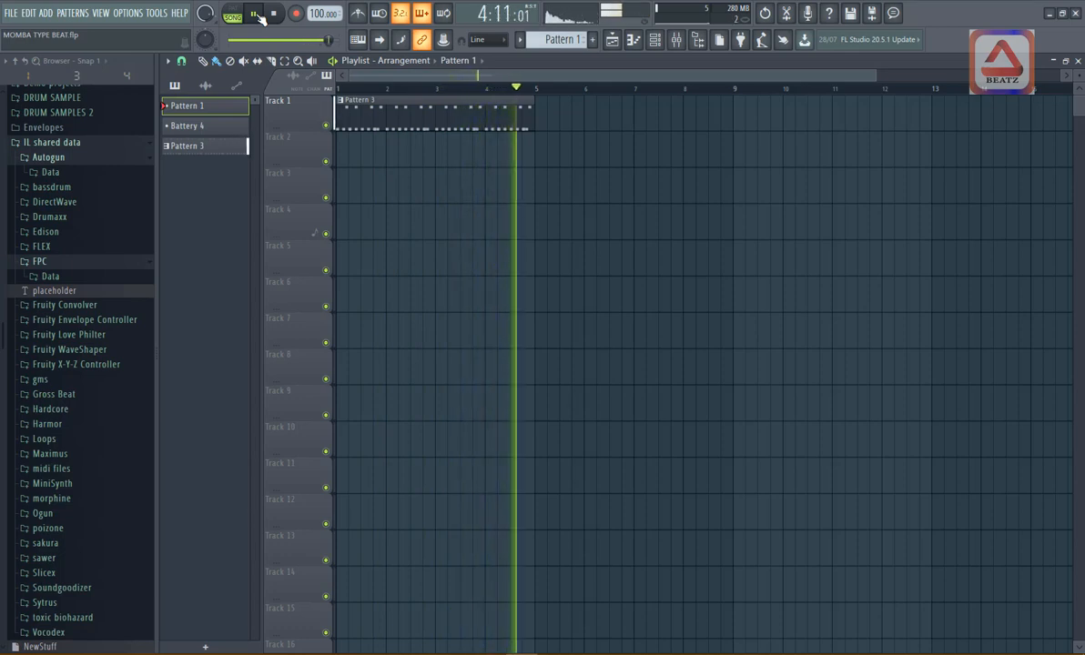
left_click(258, 15)
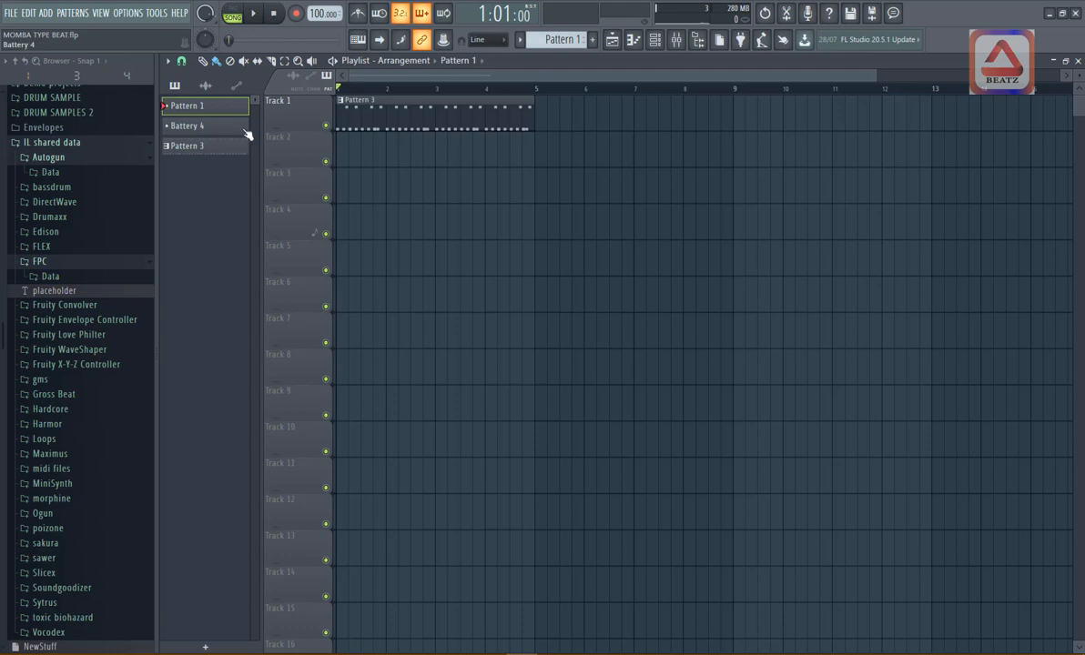
left_click_drag(209, 109, 534, 168)
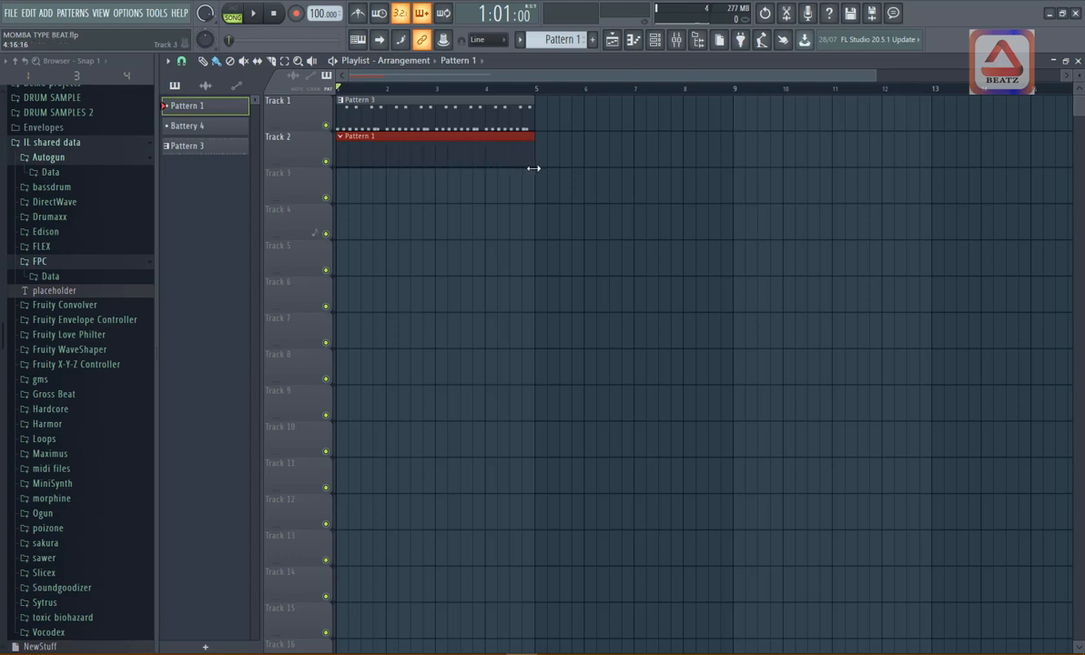
left_click(555, 189)
right_click(561, 194)
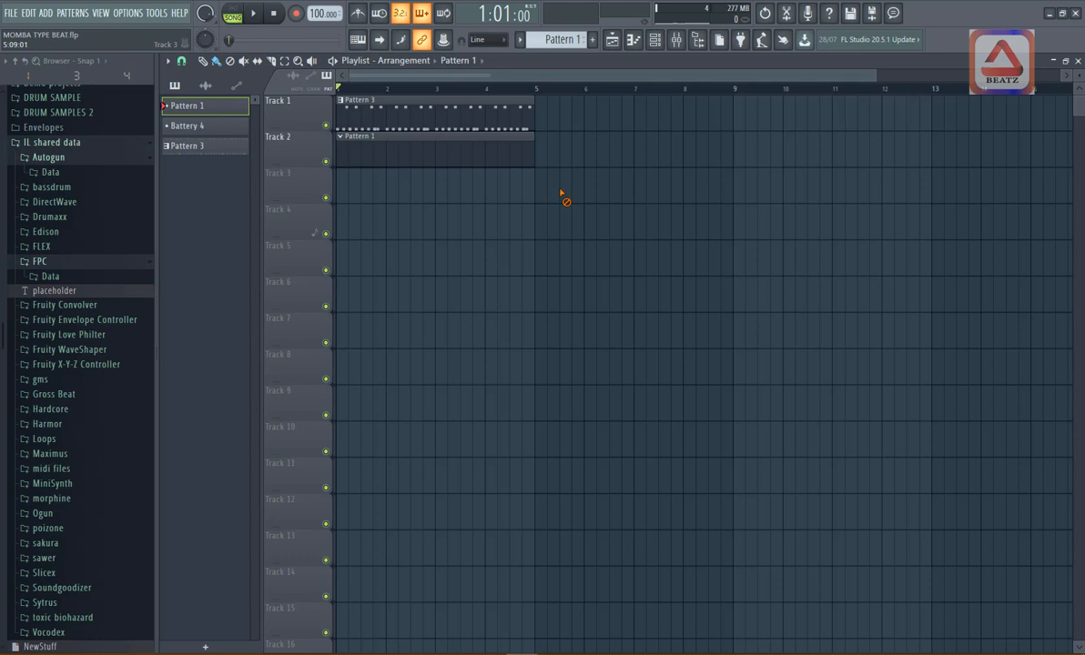
- Open Pattern 1's channel rack and bring up the piano roll of the FL Keys channel
double_click(432, 151)
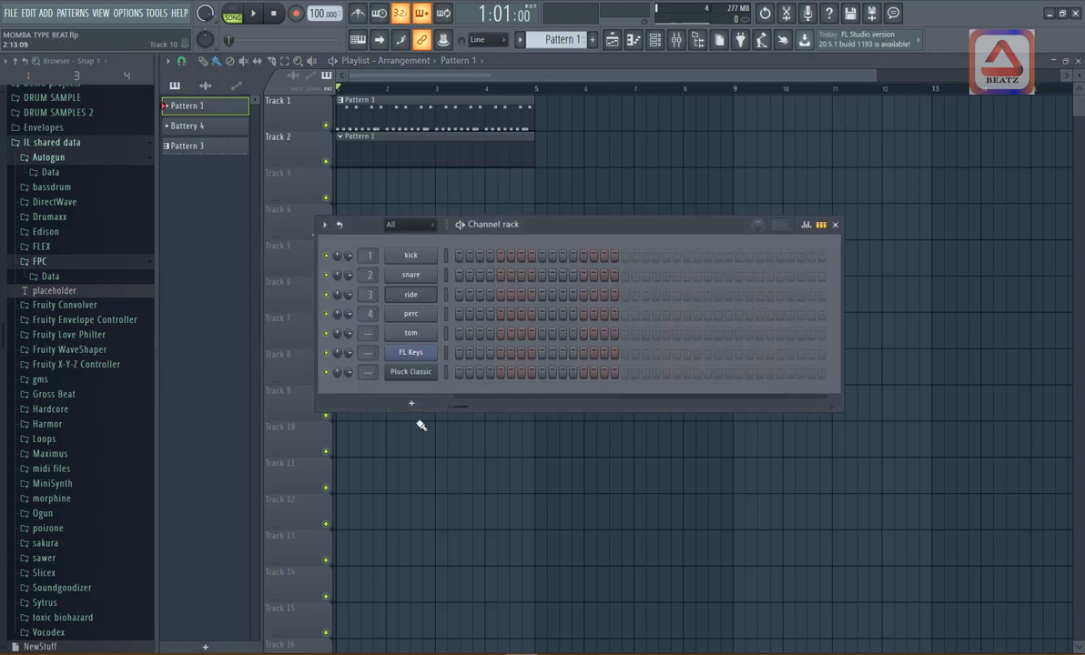
left_click(432, 356)
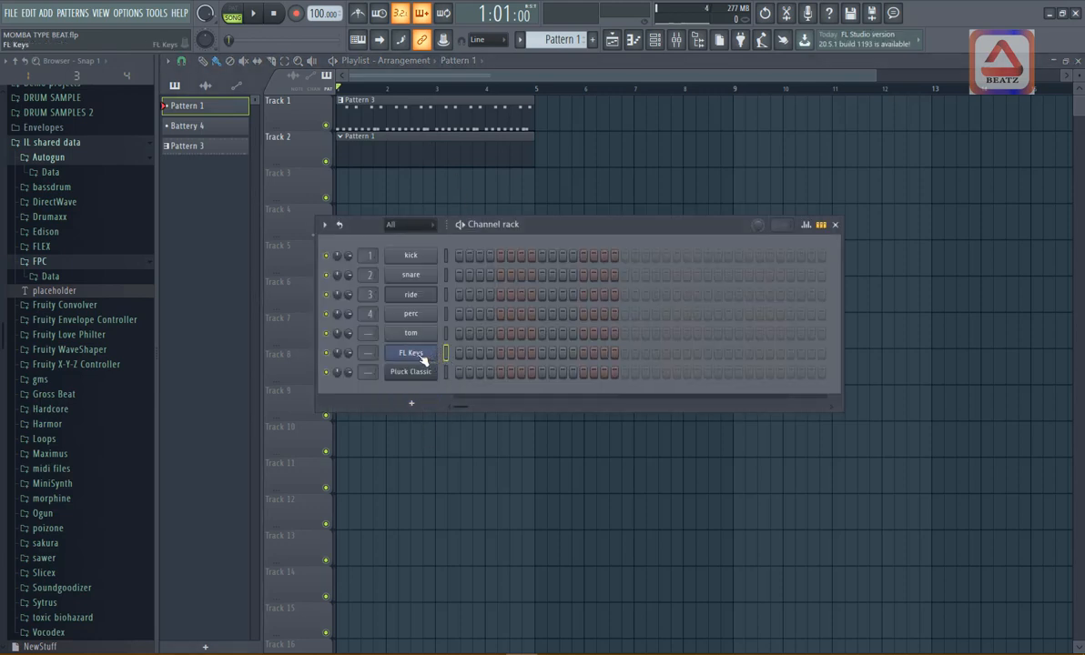
right_click(437, 355)
left_click(484, 353)
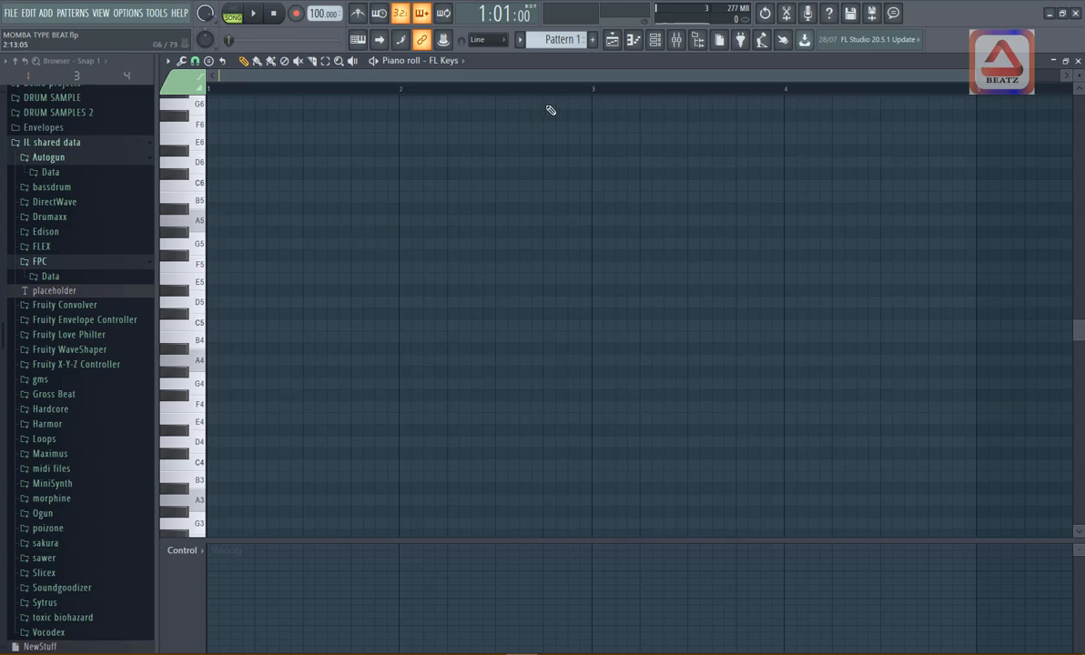
left_click(613, 44)
left_click(614, 46)
- Set the piano roll's scale highlighting to root note E with the Minor Natural (Aeolian) scale
left_click(168, 62)
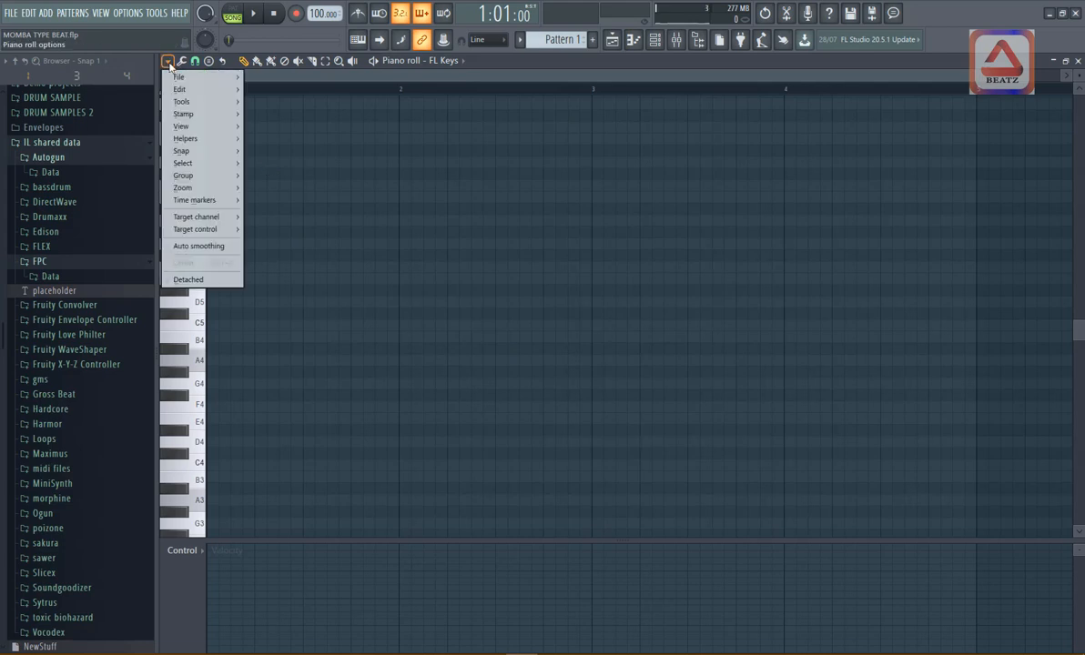
mouse_move(189, 141)
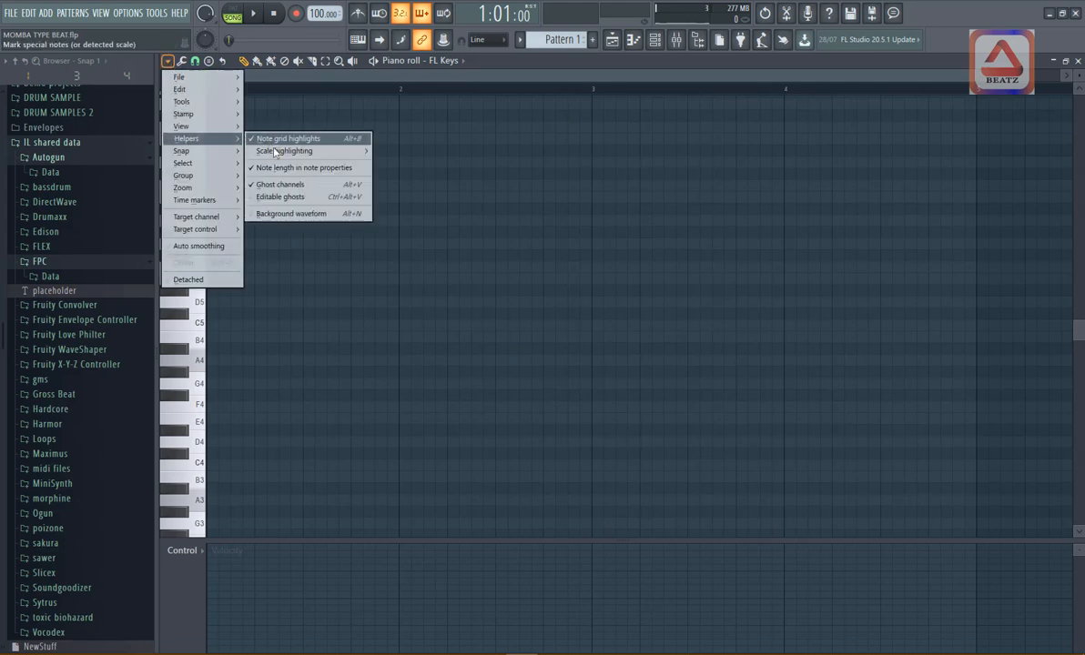
mouse_move(273, 150)
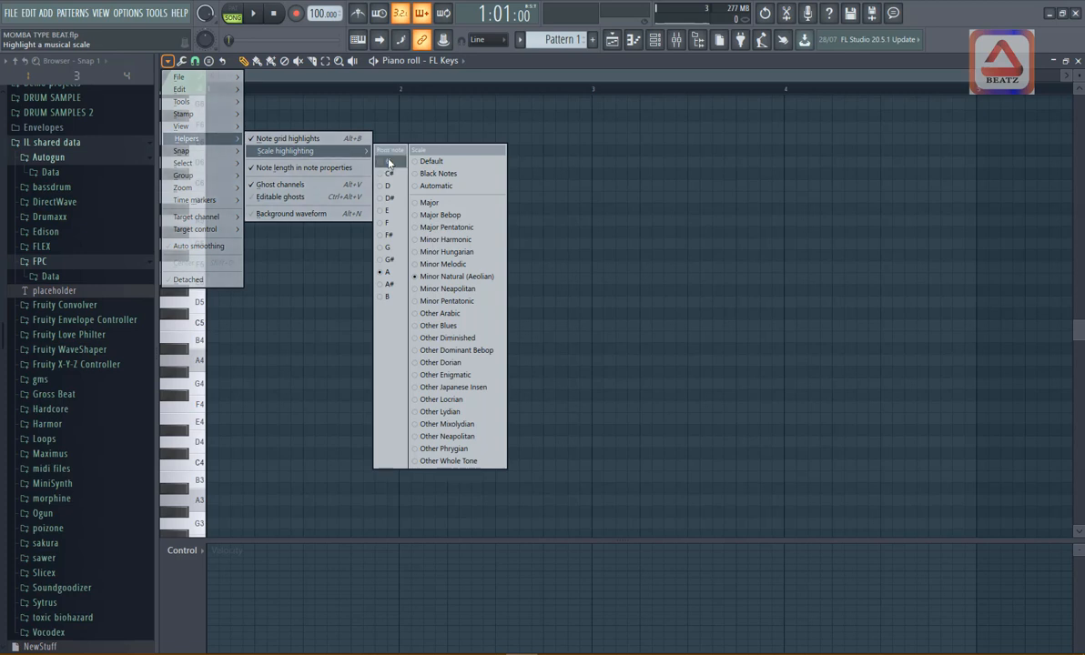
left_click(387, 212)
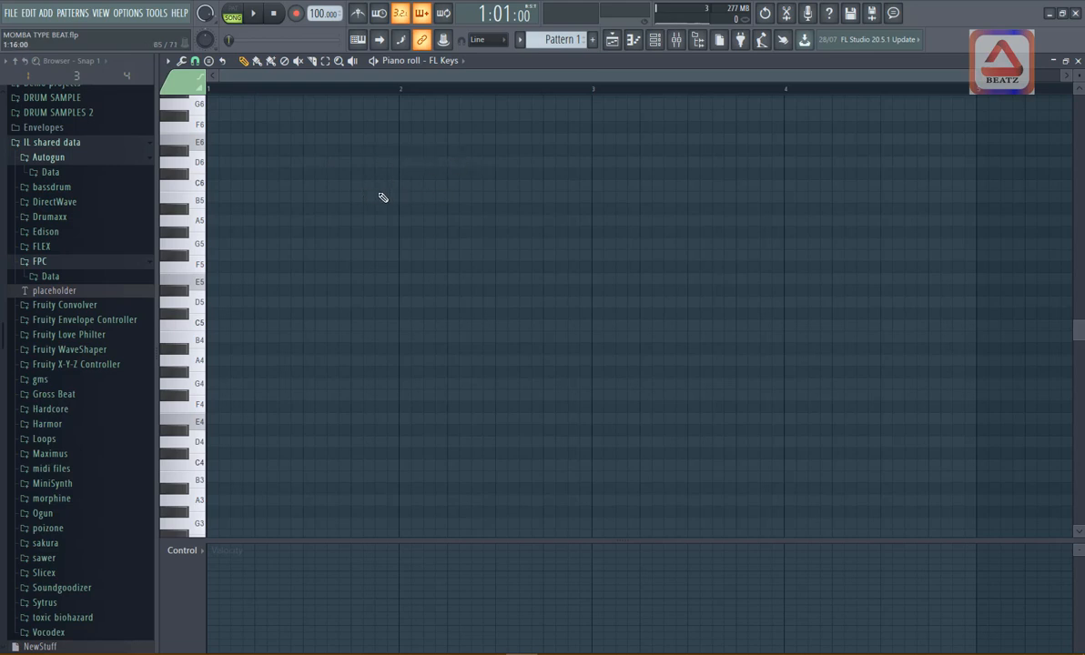
scroll(209, 173, "up", 2)
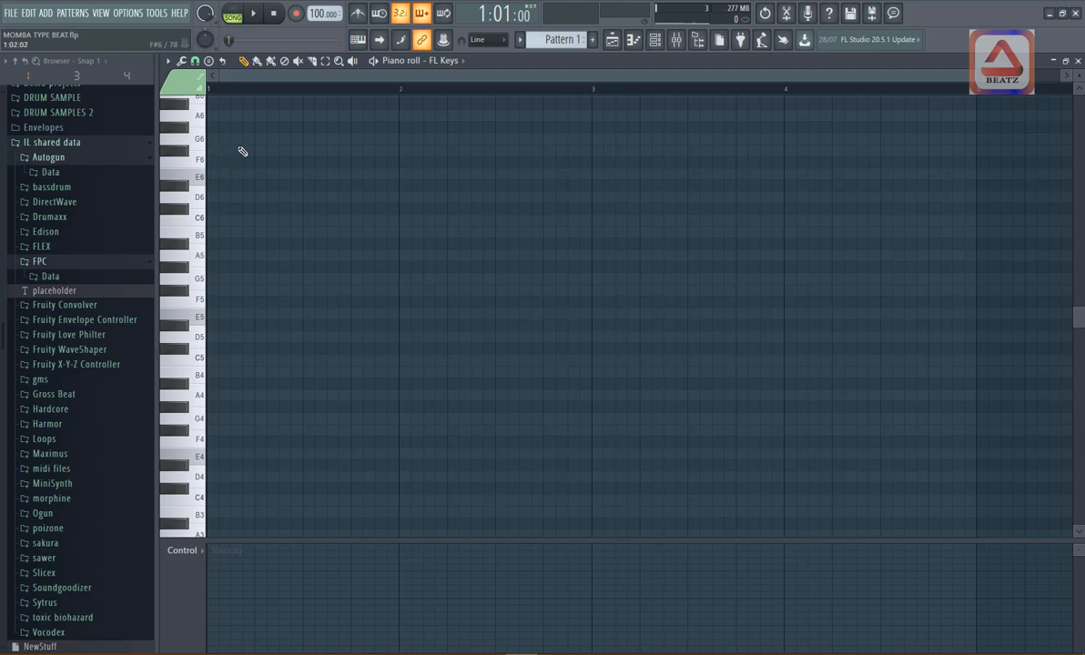
scroll(332, 167, "up", 5)
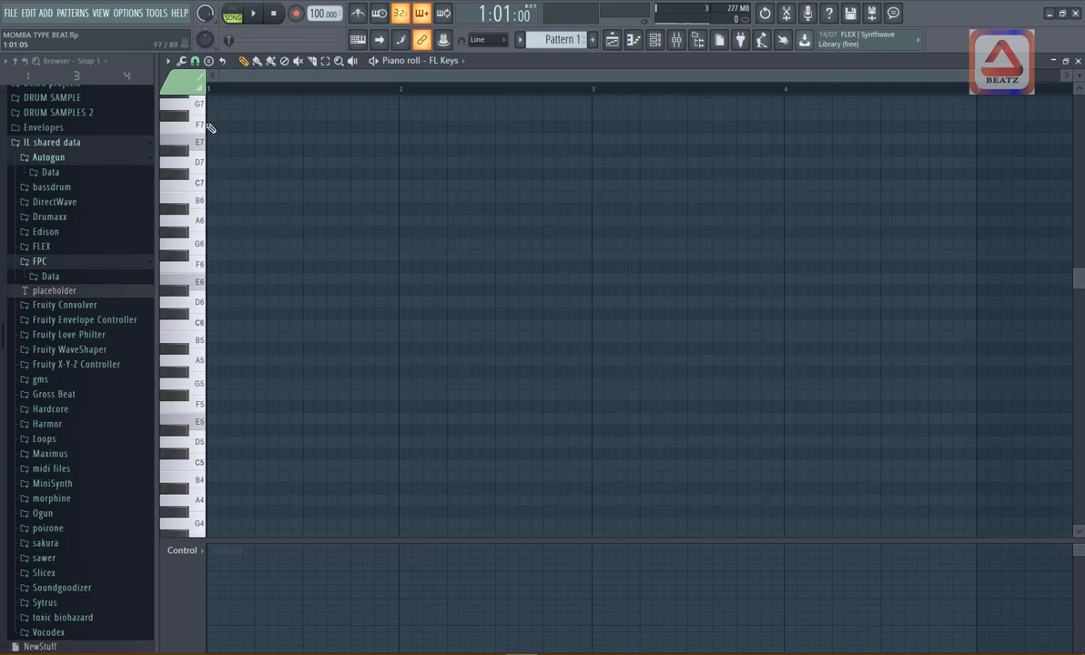
left_click(170, 64)
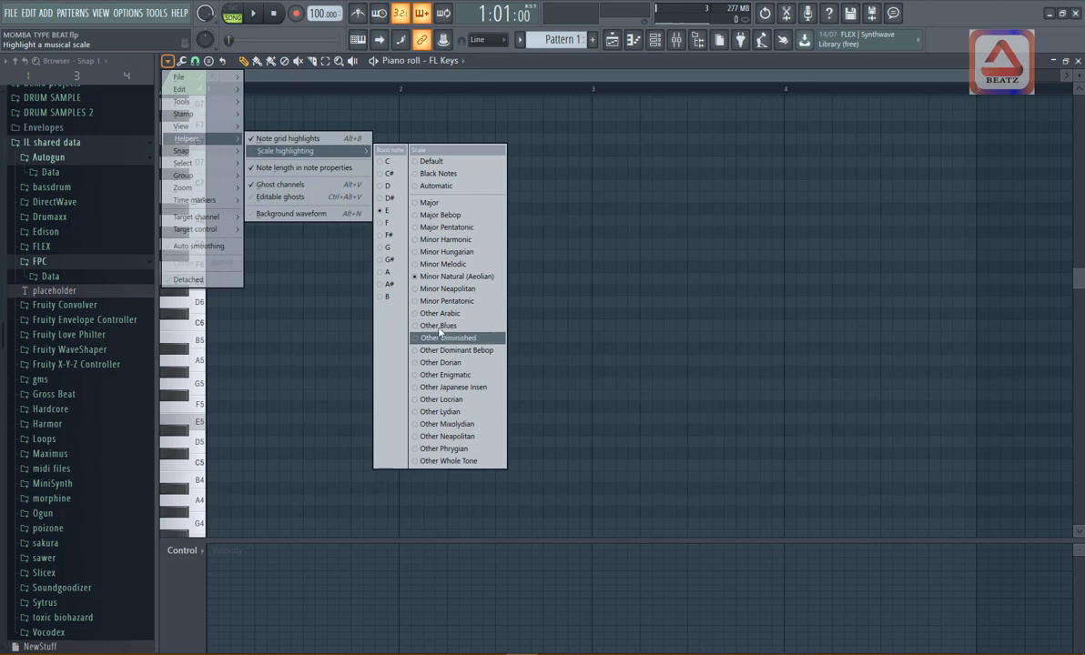
left_click(429, 279)
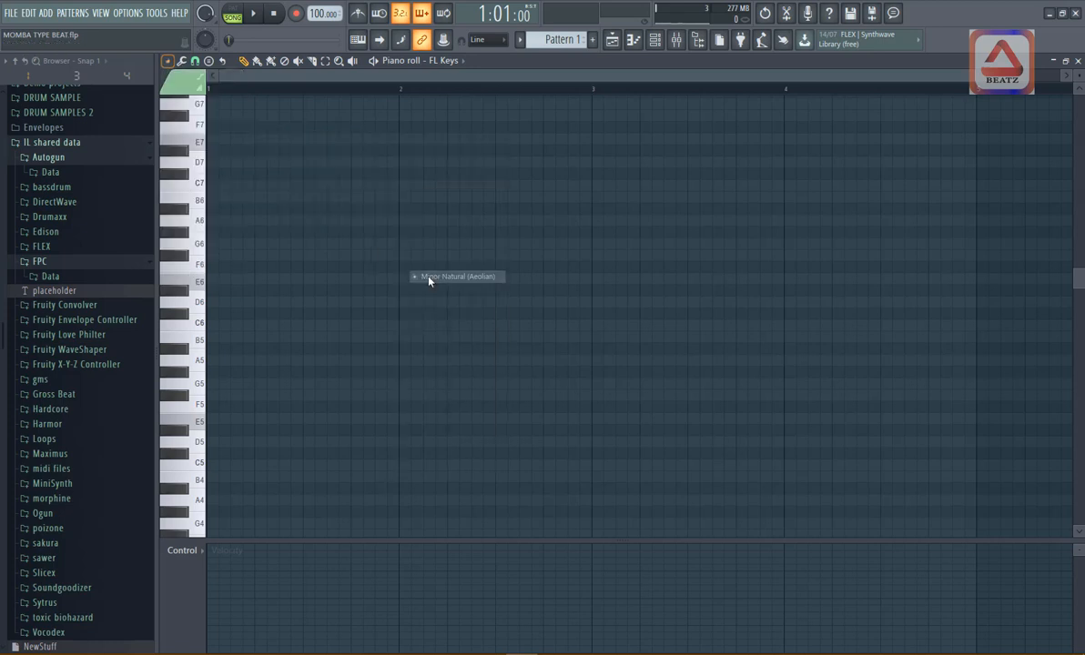
- Set the root note of the piano roll's scale highlighting to A
left_click(169, 63)
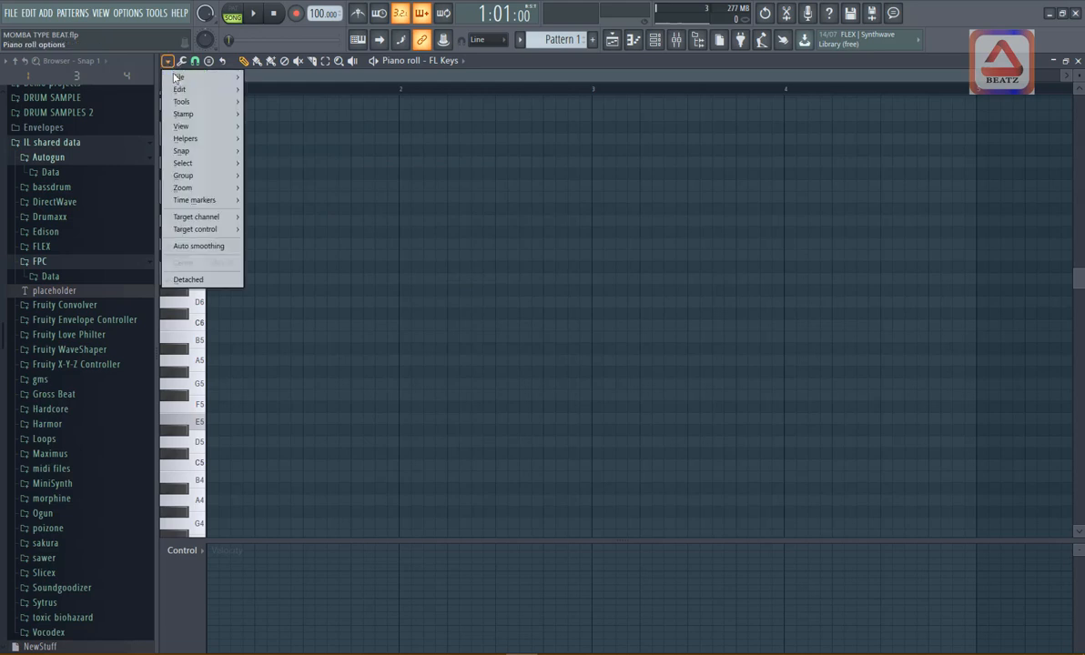
mouse_move(208, 114)
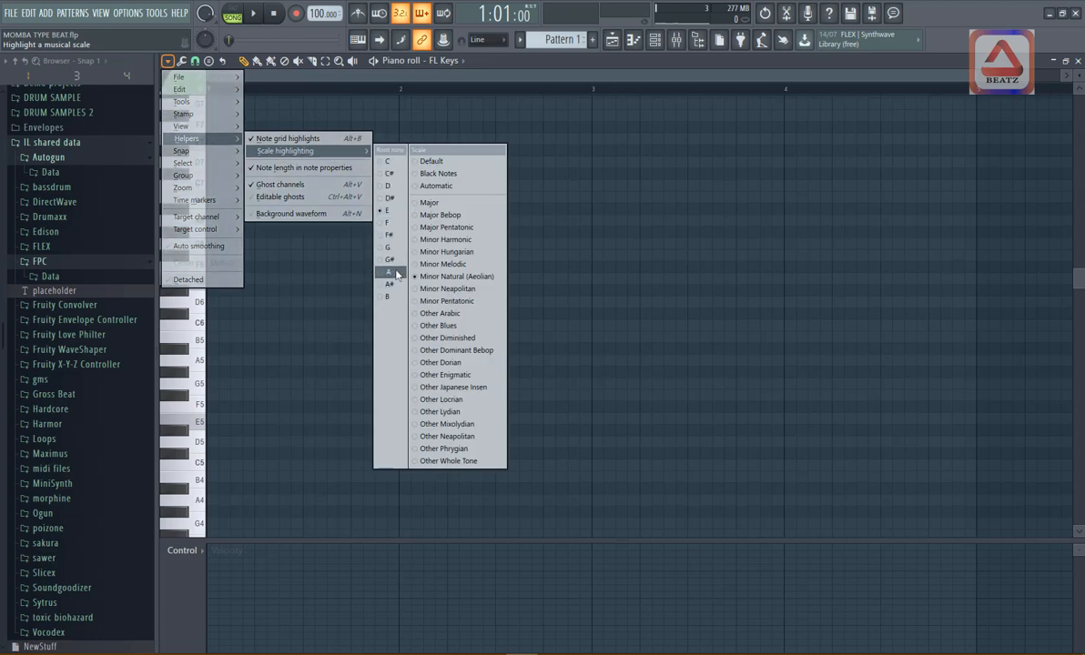
left_click(396, 274)
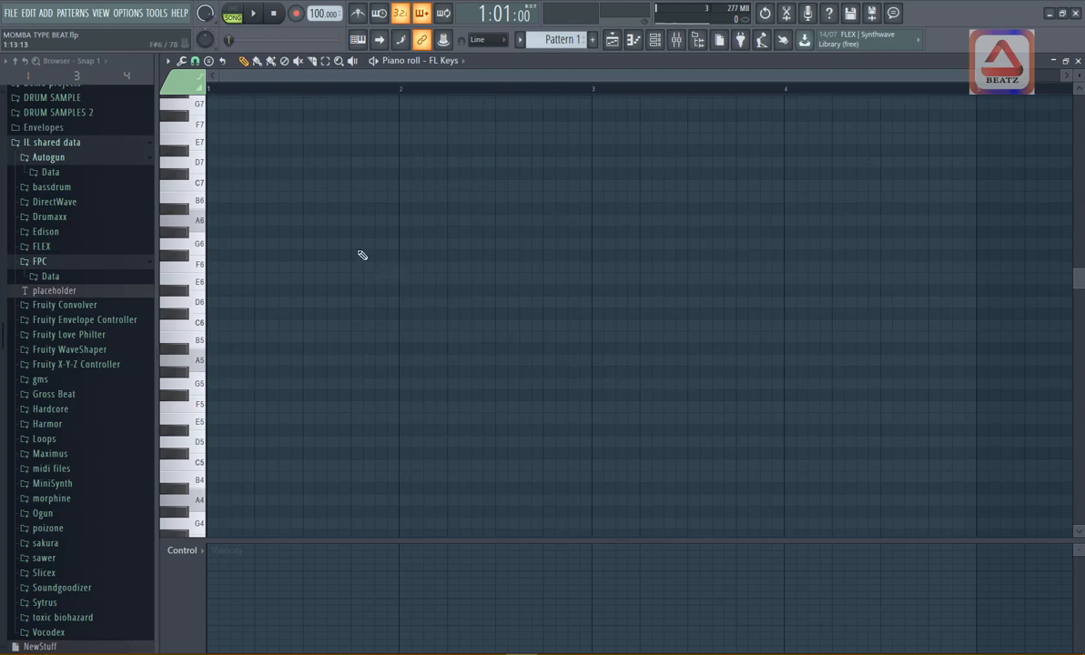
- Draw the one-bar notes A5, D6, E6 and A5 in bars 1 to 4 and play them with the drums
scroll(319, 246, "down", 1)
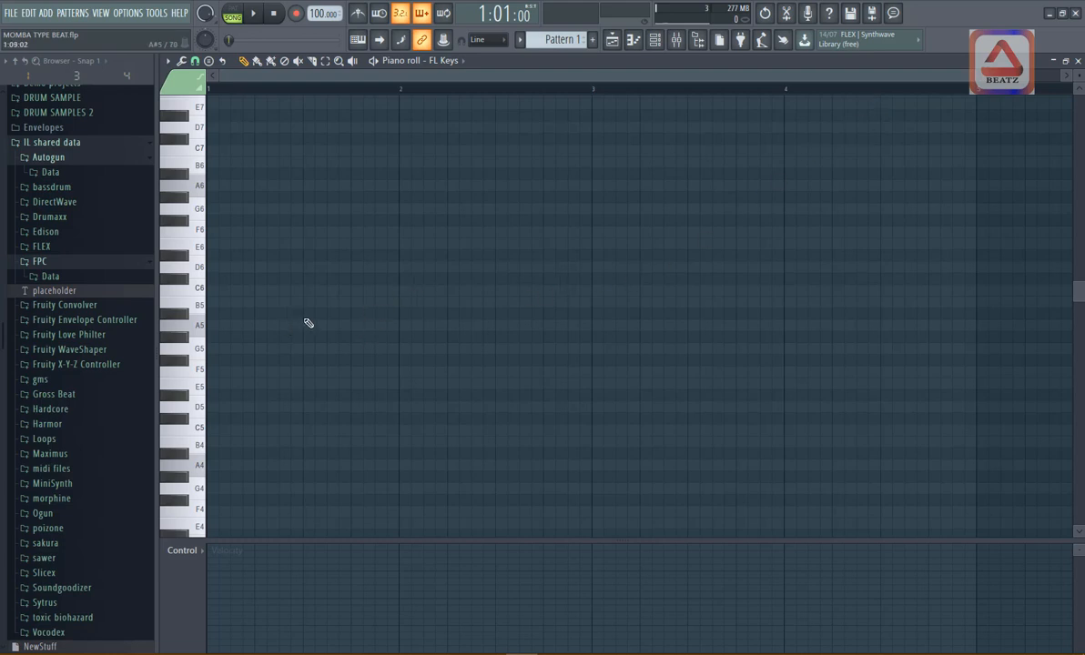
left_click(271, 327)
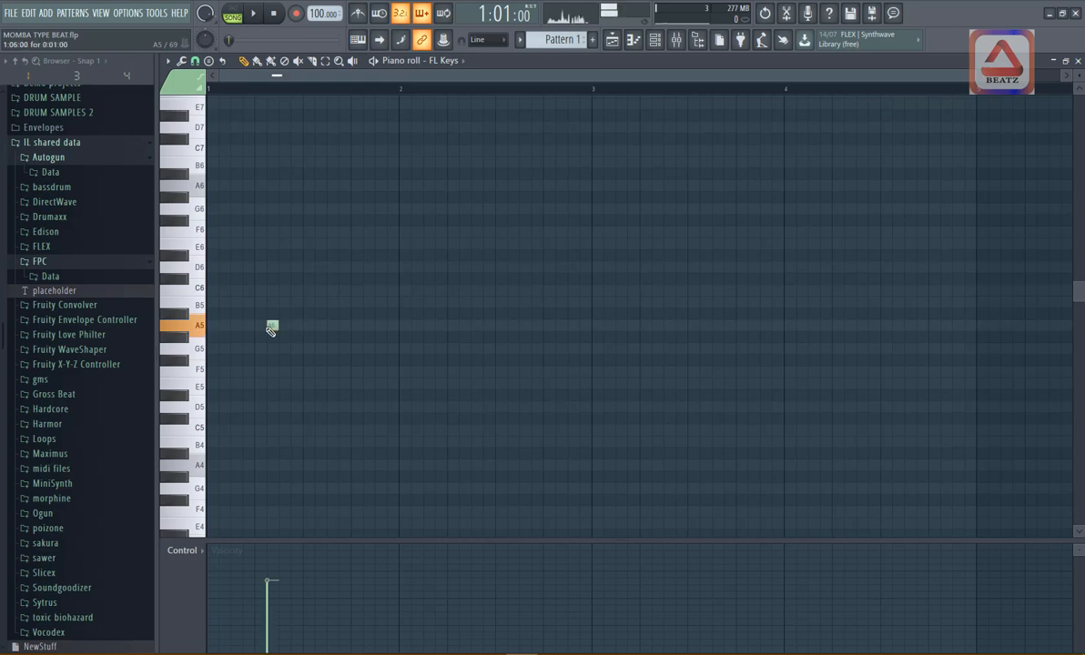
left_click_drag(264, 328, 397, 341)
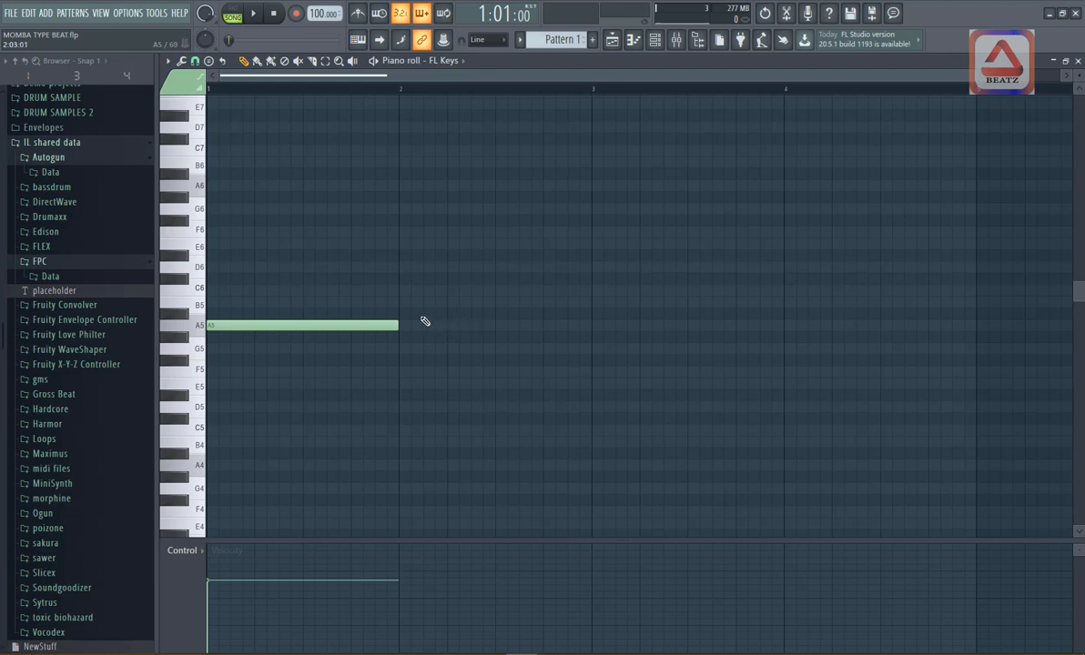
left_click(400, 267)
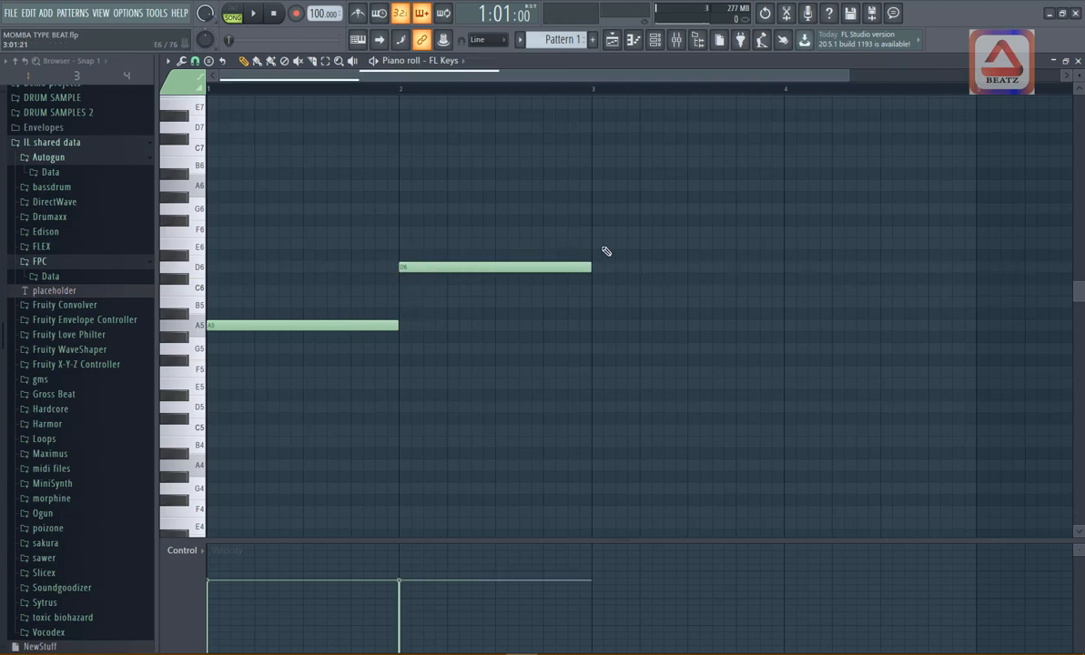
left_click(594, 243)
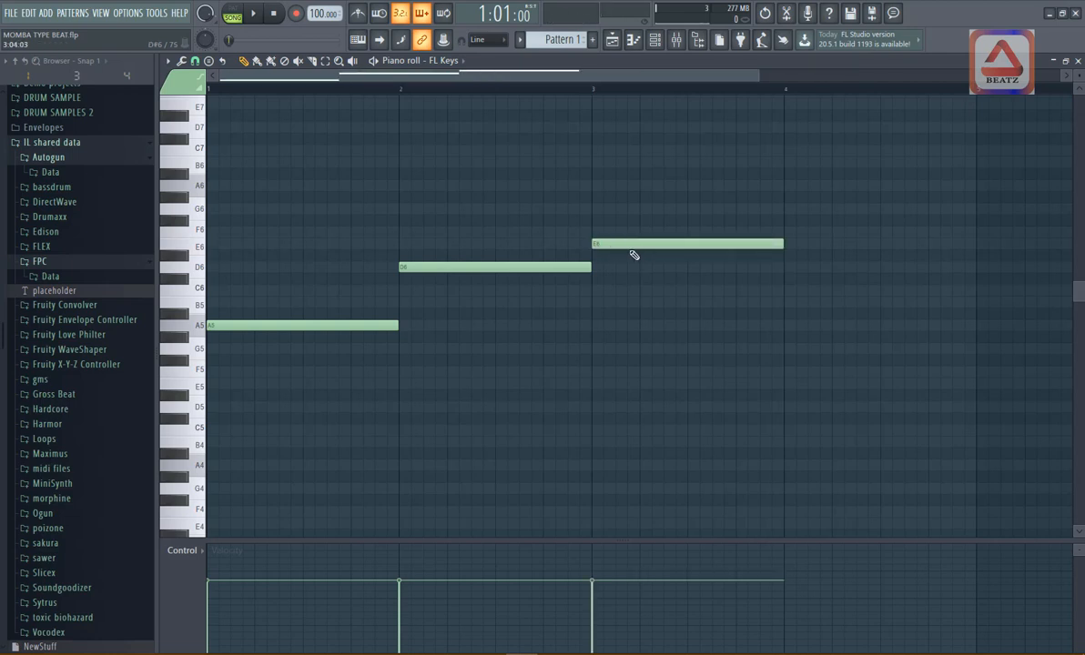
left_click(787, 325)
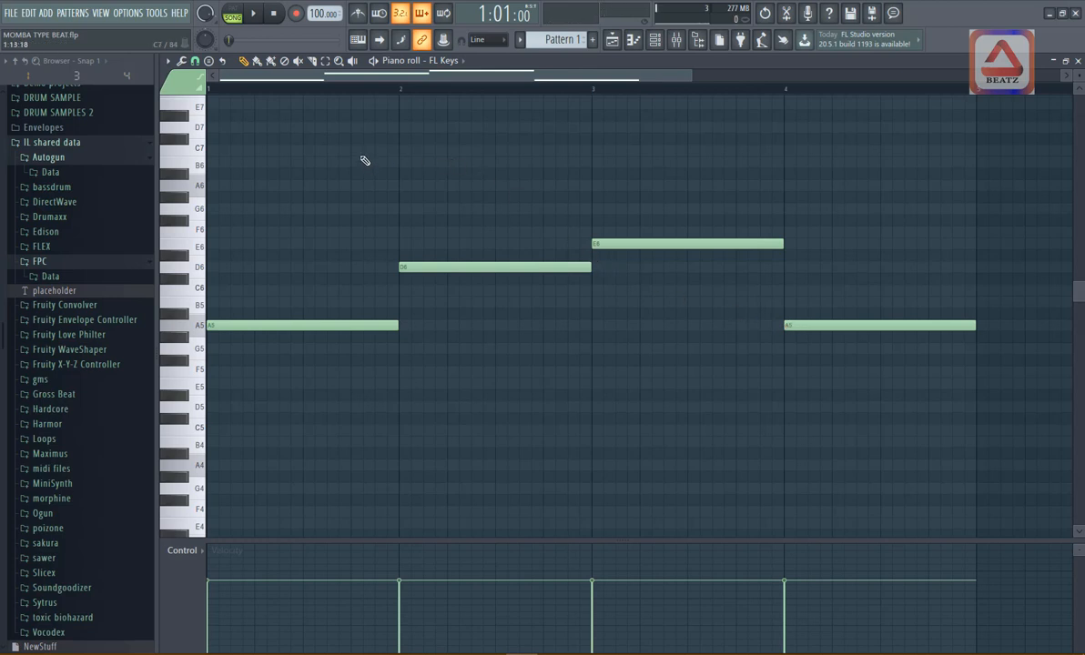
key("space")
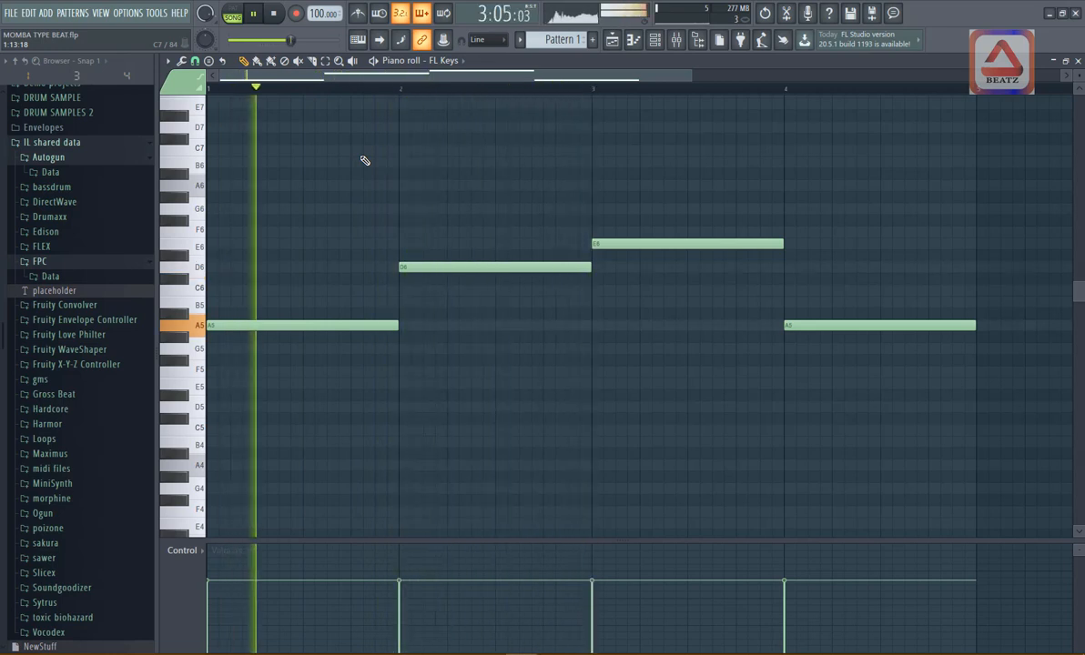
key("space")
- Compress the four-note sequence into two bars, half a bar per note, and play it back
left_click_drag(831, 194, 283, 514)
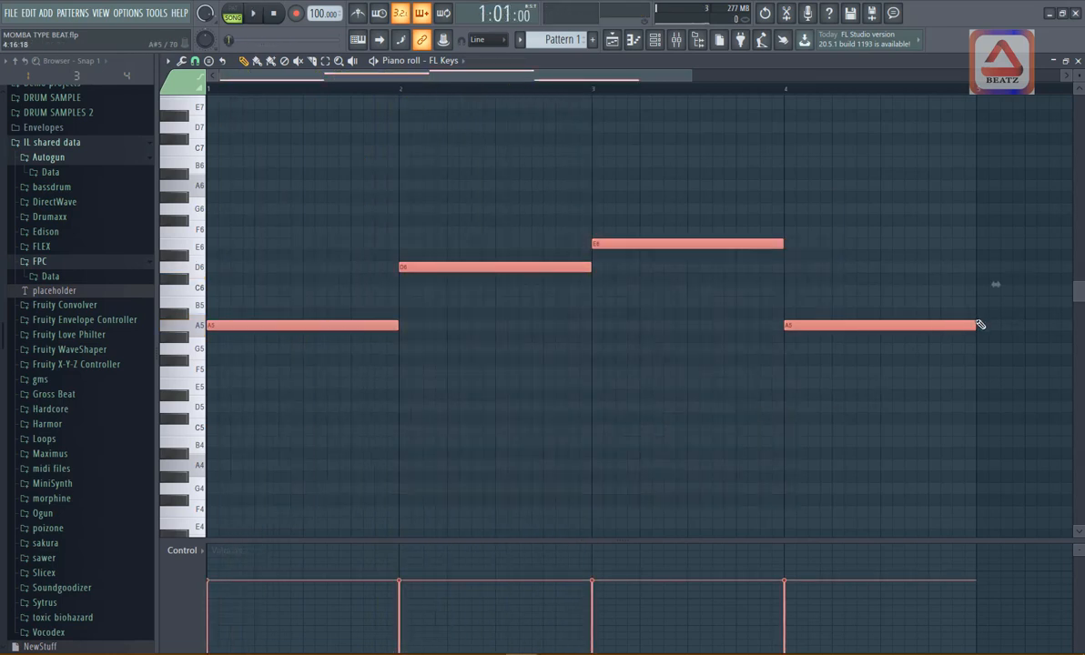
left_click_drag(995, 286, 615, 305)
left_click(628, 267)
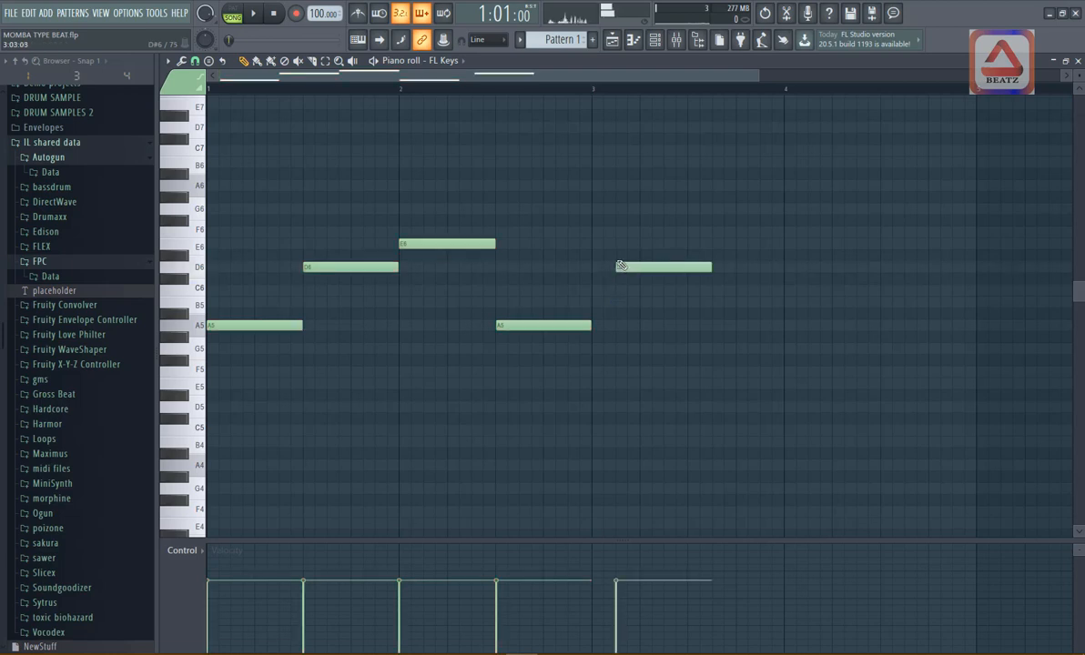
right_click(637, 264)
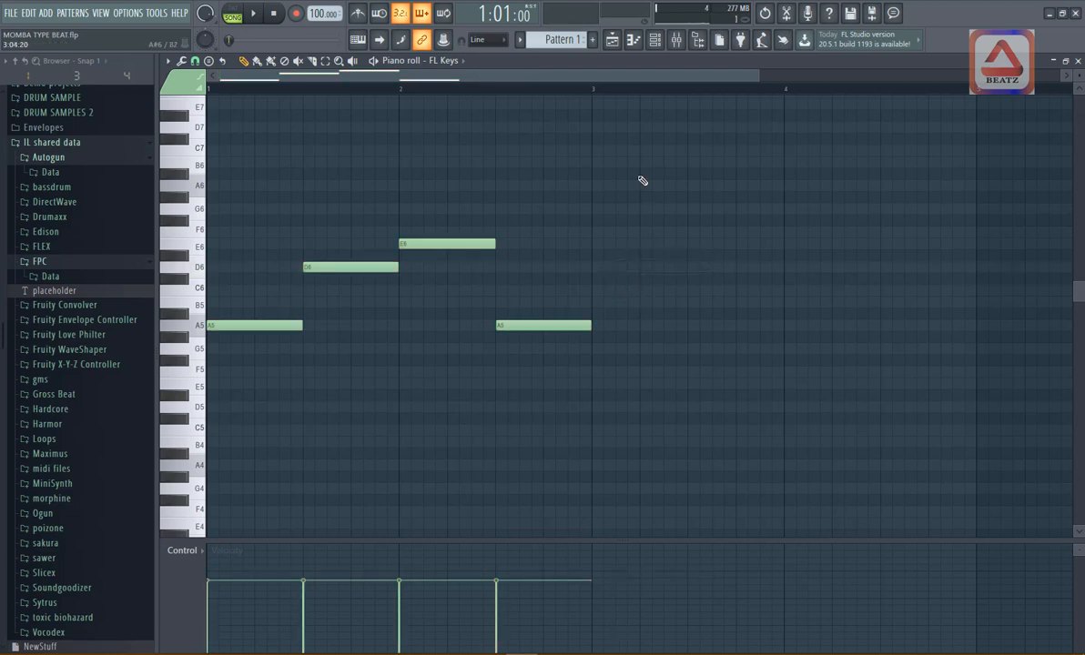
key("space")
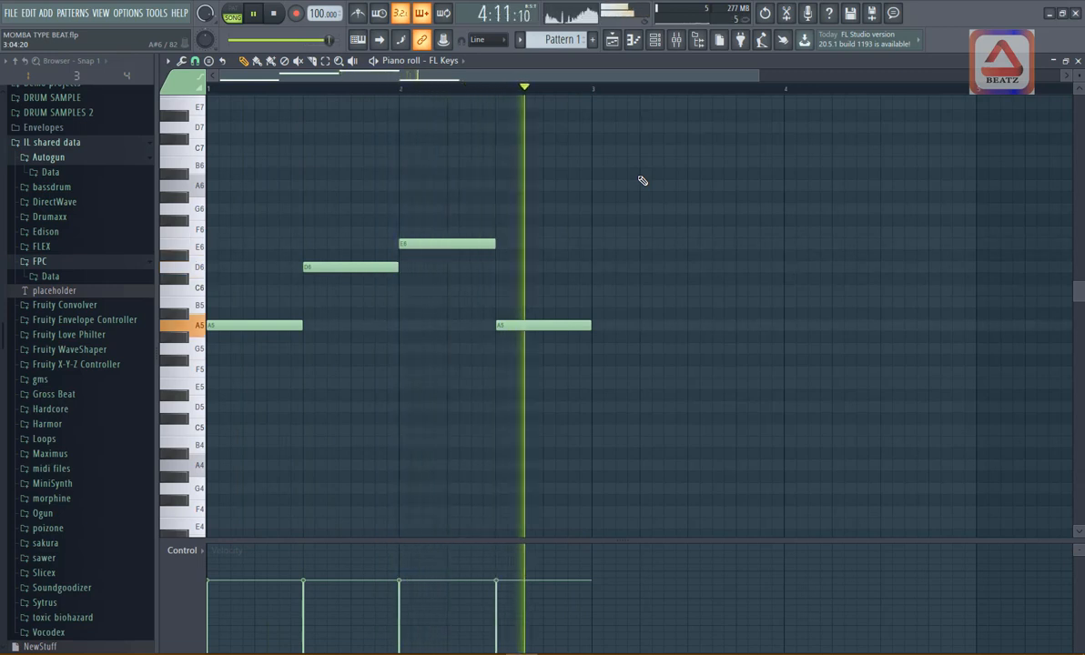
key("space")
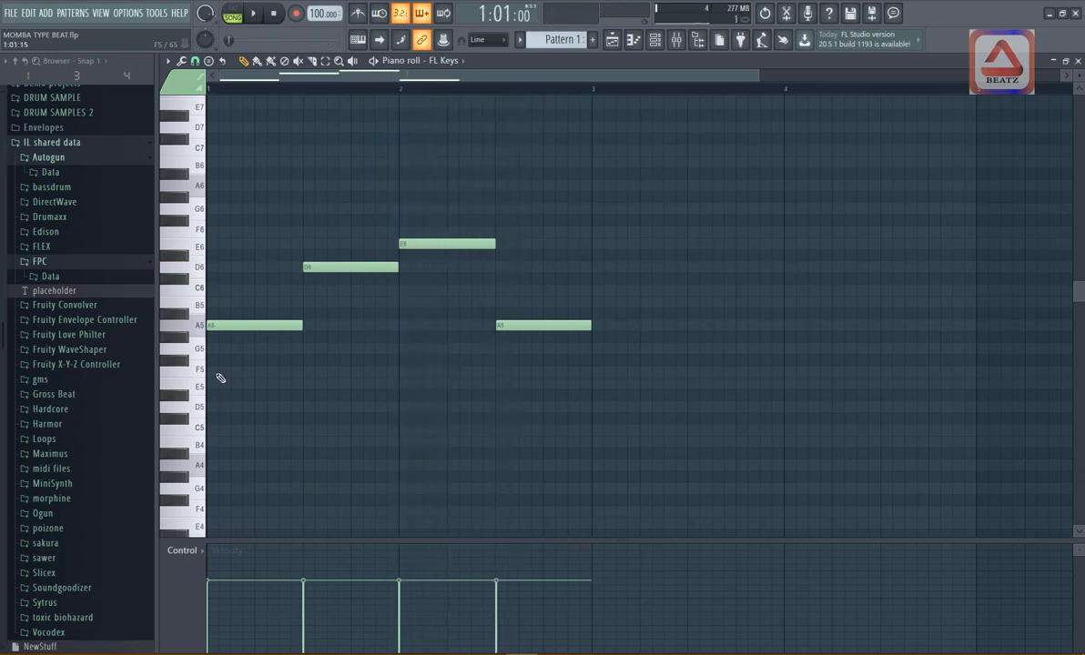
- Stack half-bar notes C6 and E6 above the first A5, and F6 and A6 above the D6, to form chords
left_click(224, 289)
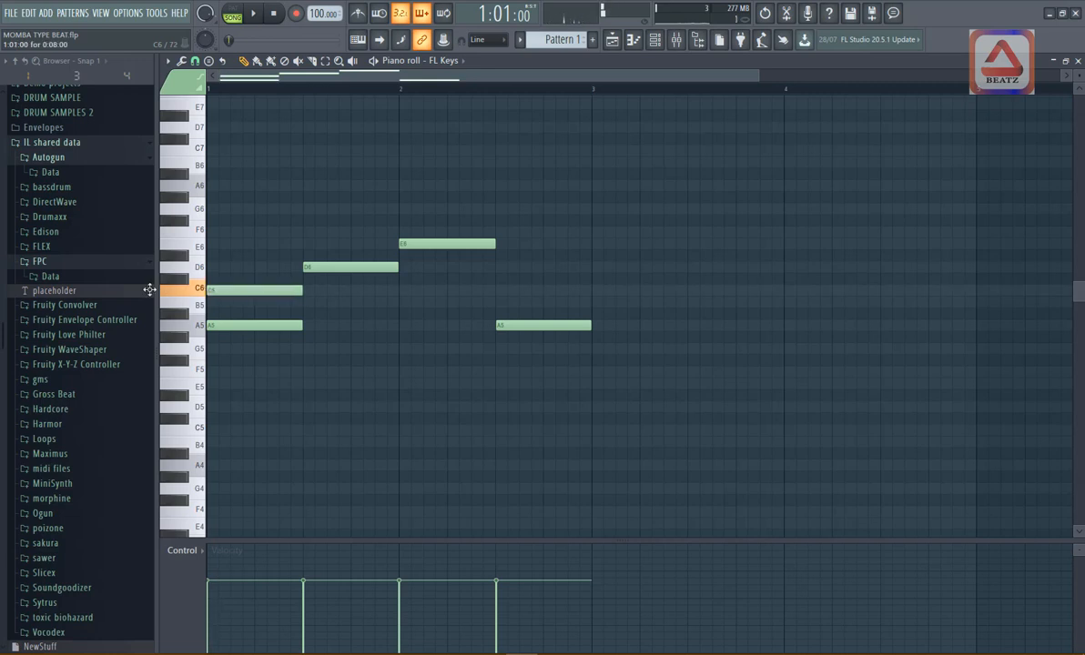
left_click(221, 245)
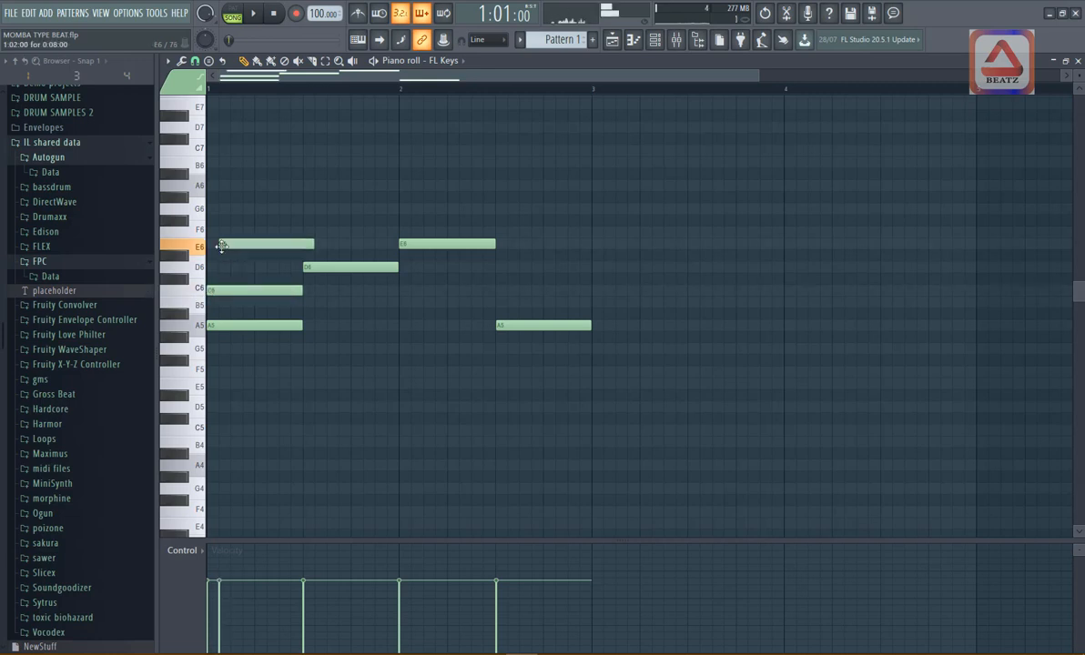
left_click_drag(221, 245, 210, 245)
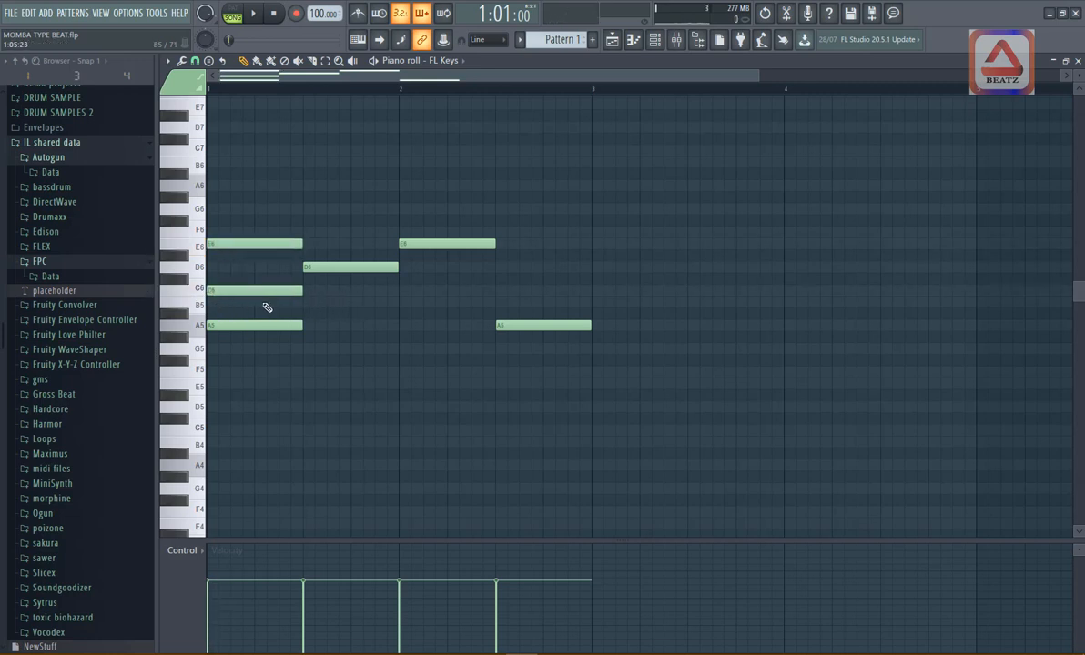
left_click(310, 232)
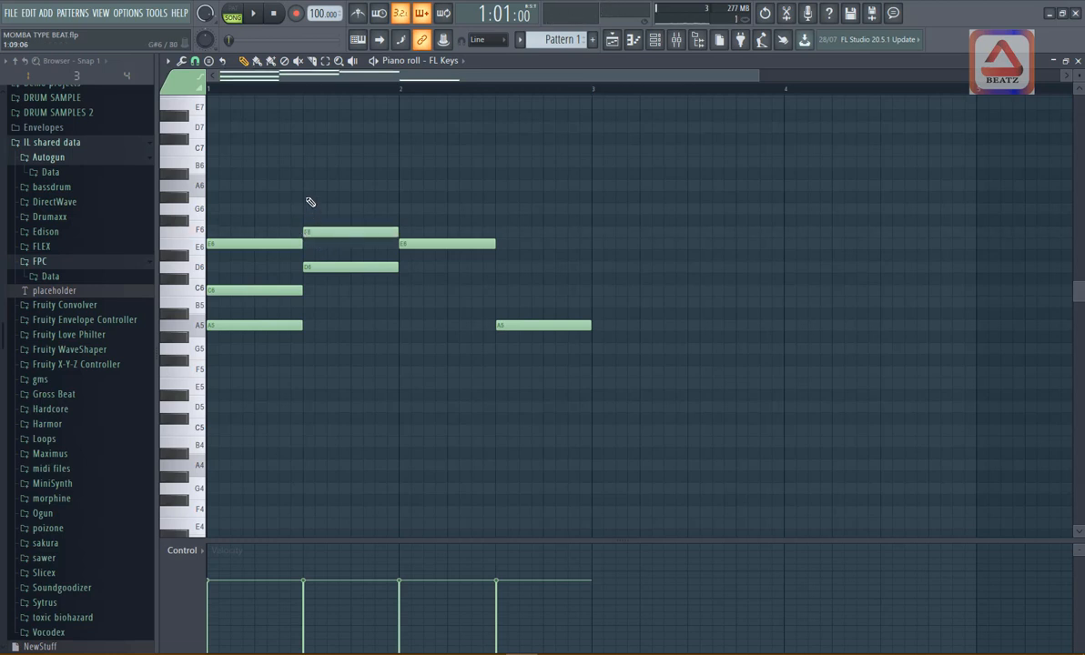
left_click(310, 186)
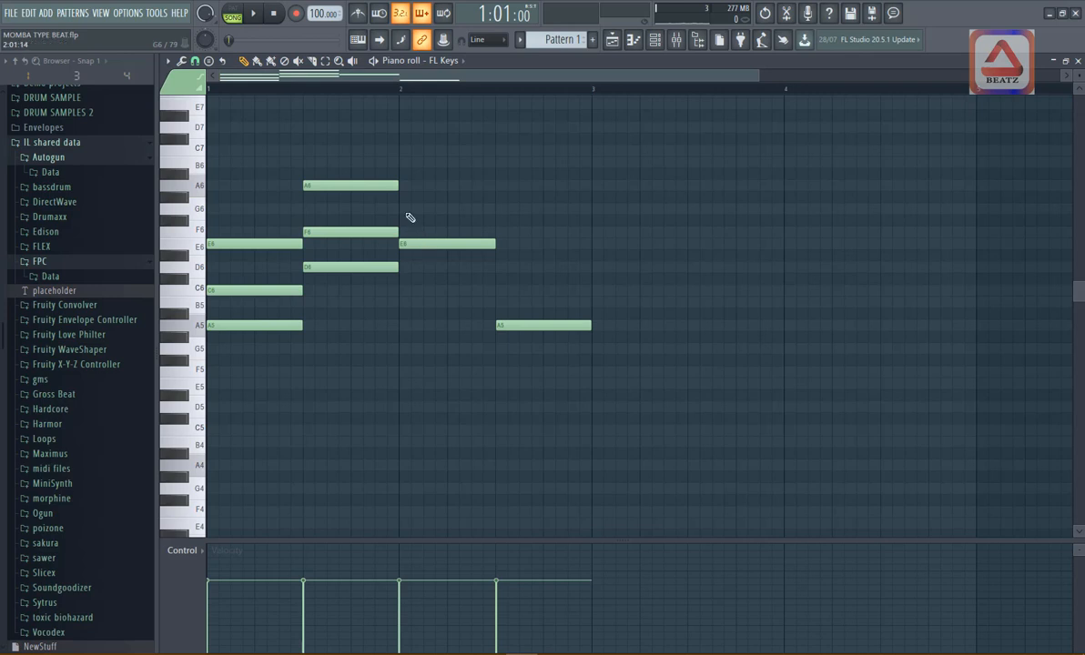
- Stack half-bar notes G6 and B6 above the E6, and C6 and E6 above the last A5, and play the progression back
left_click(406, 210)
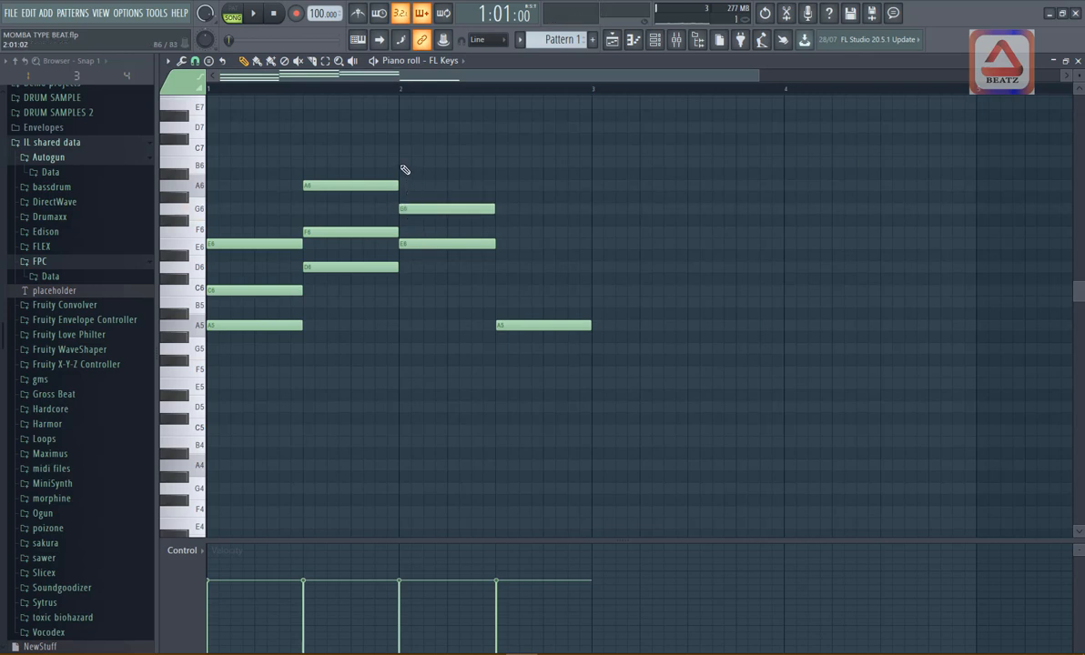
left_click(406, 162)
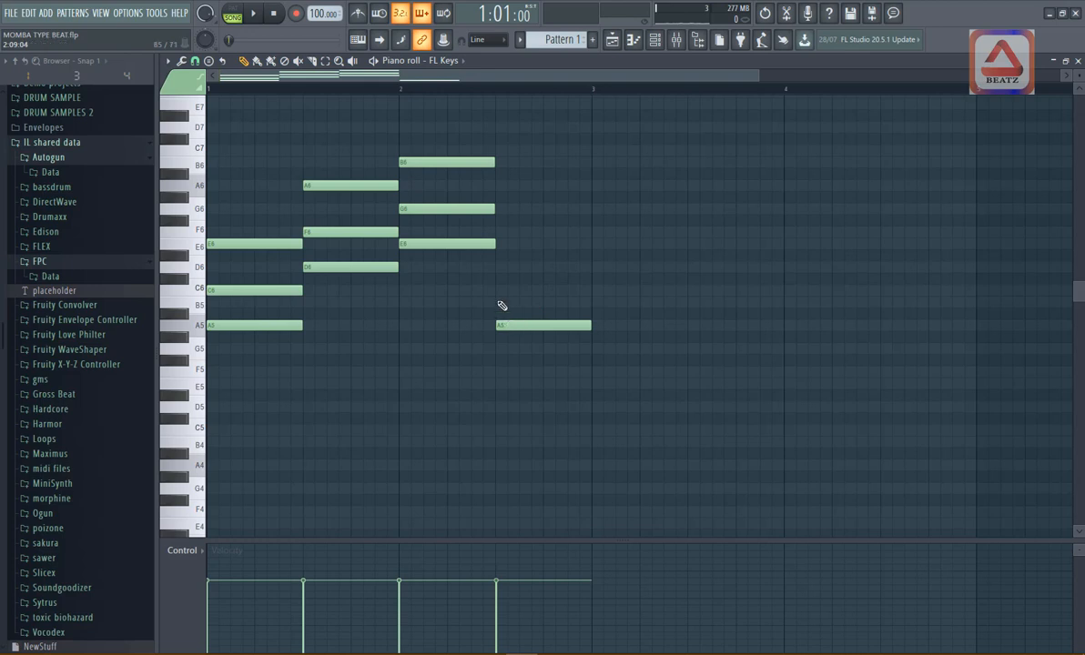
left_click(498, 291)
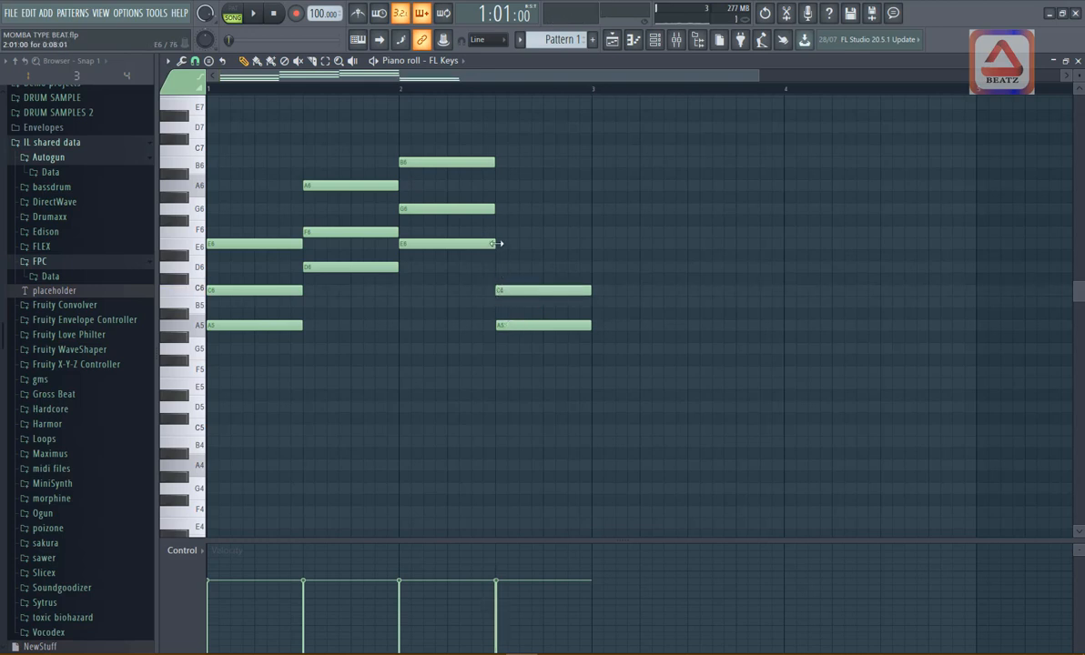
left_click(500, 244)
left_click_drag(553, 245, 545, 247)
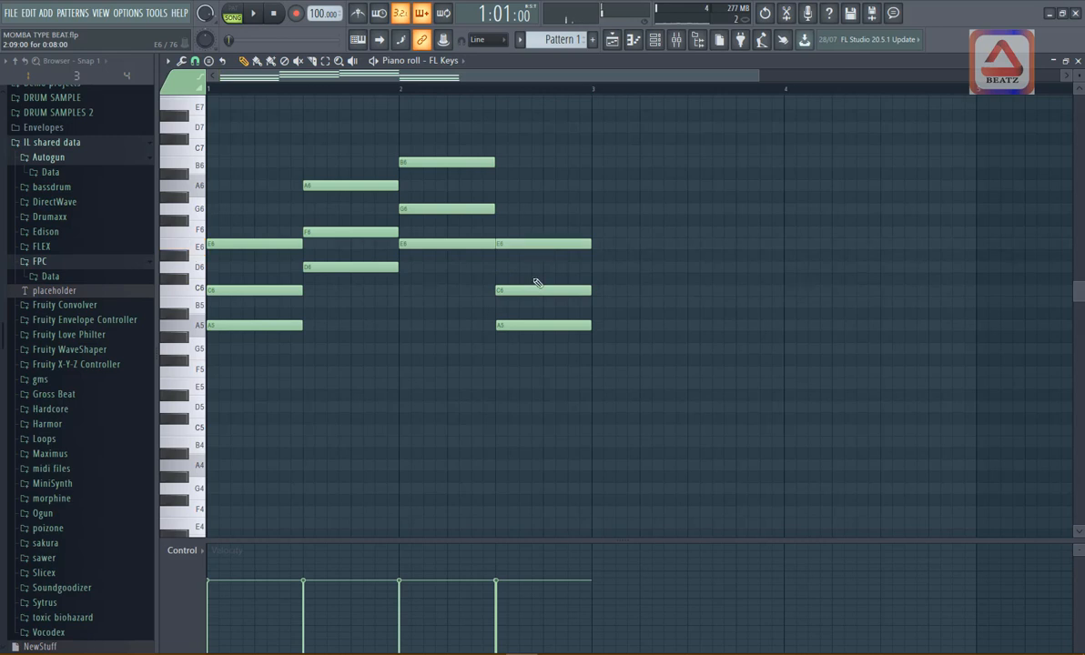
key("space")
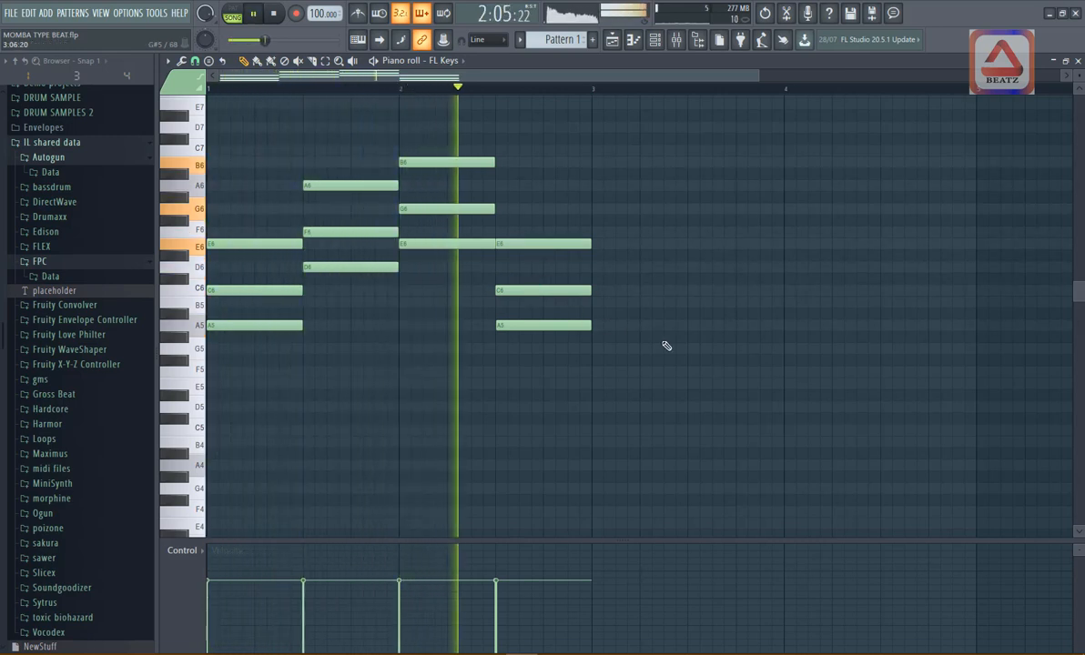
key("space")
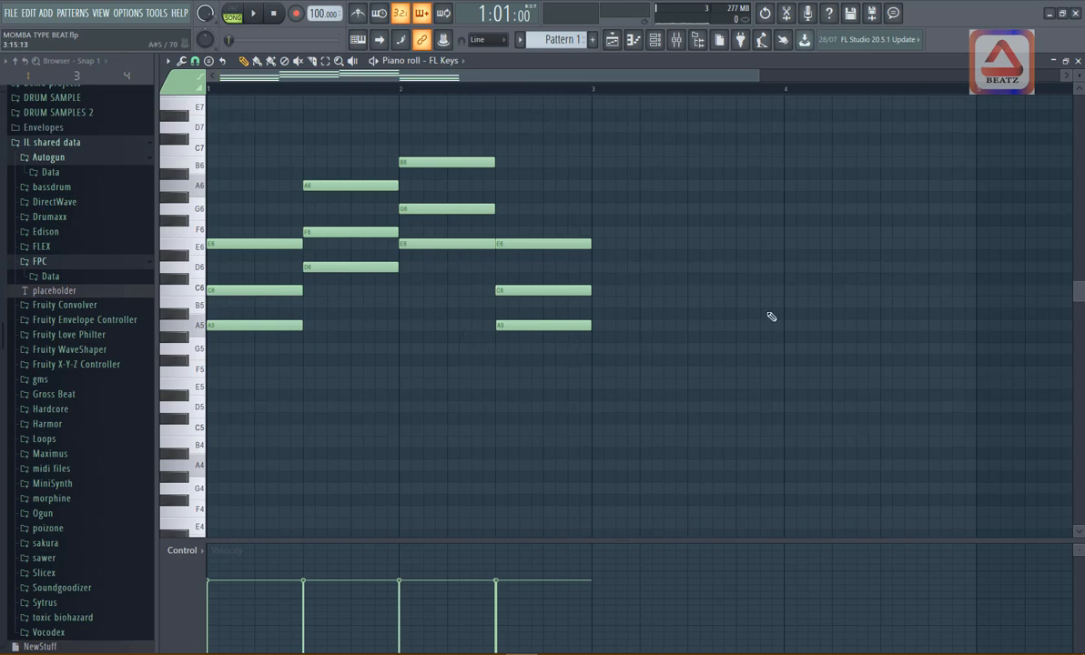
- Transpose all the chords down one octave and play them with the drums
key("ctrl+Down")
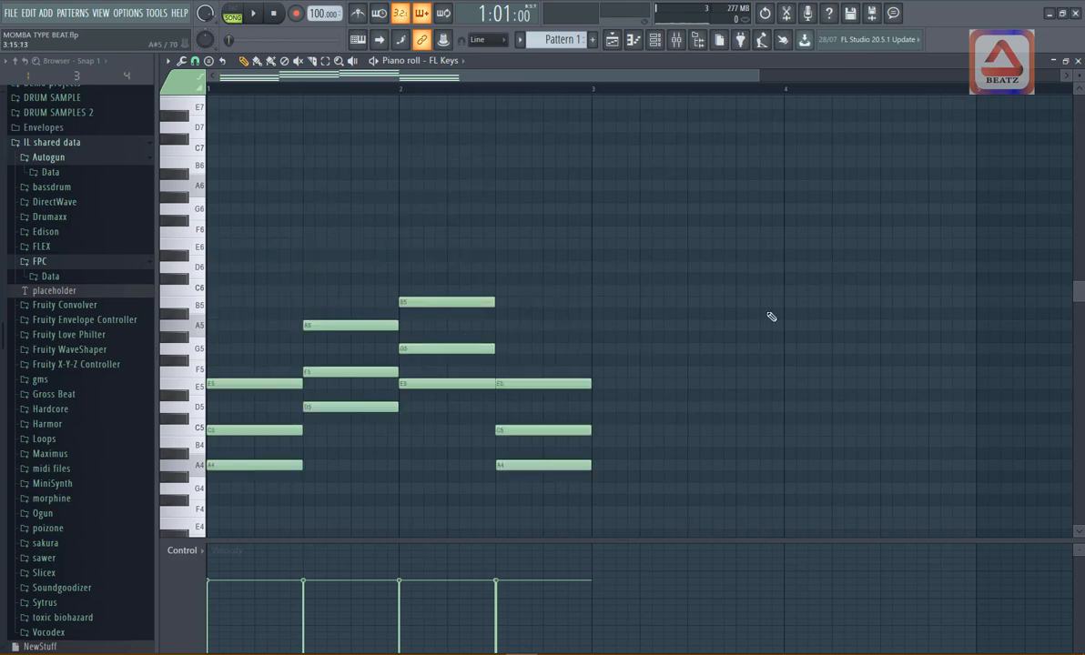
key("space")
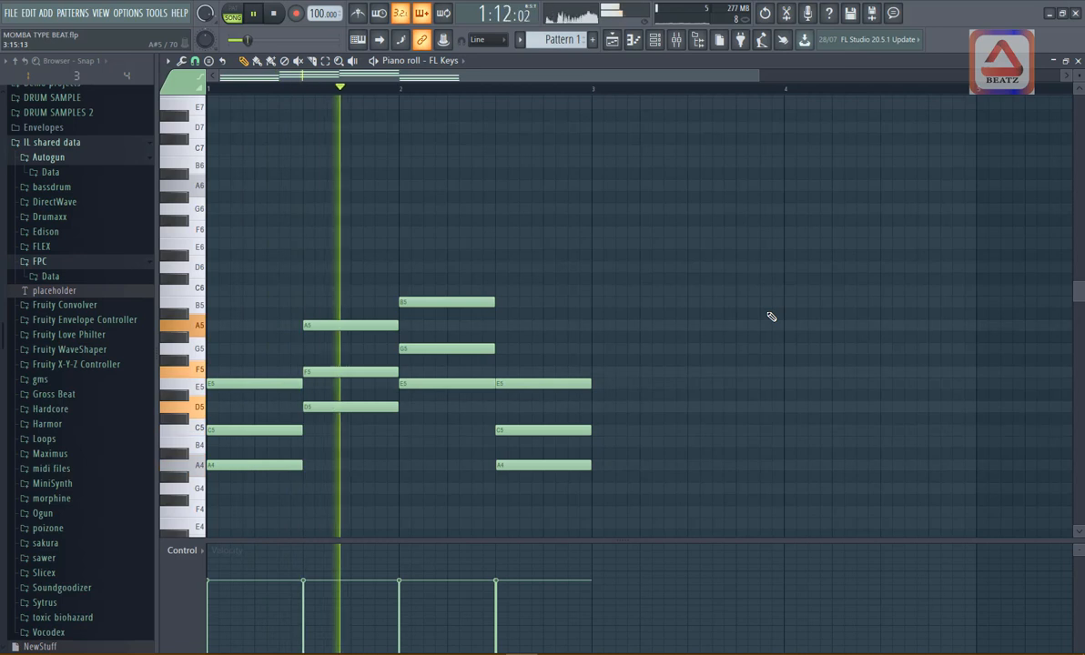
scroll(678, 287, "down", 3)
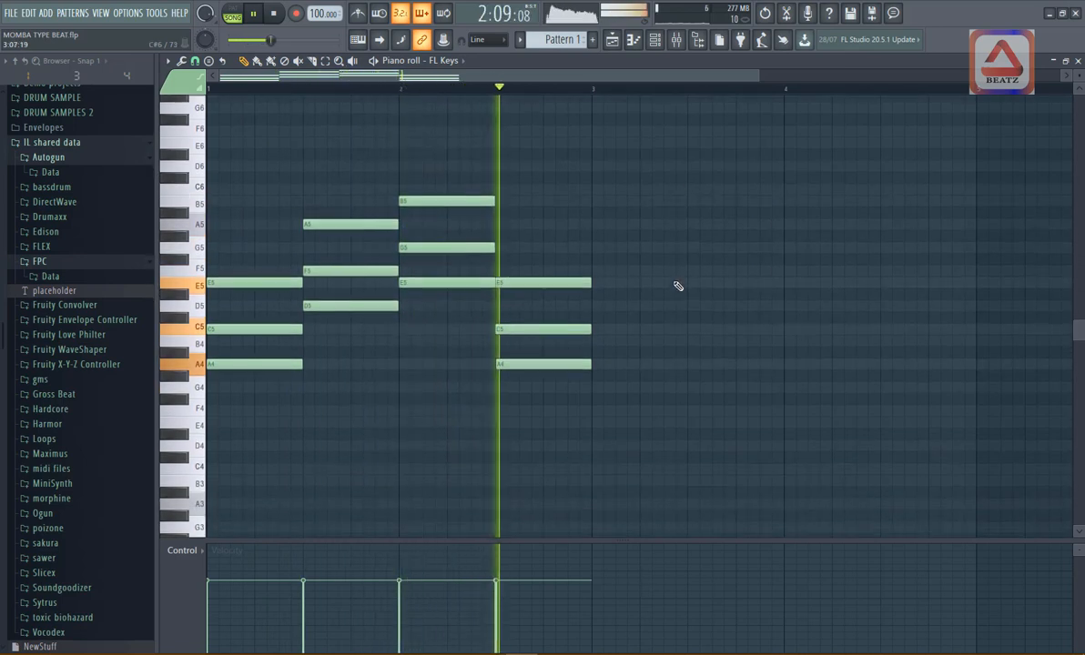
key("space")
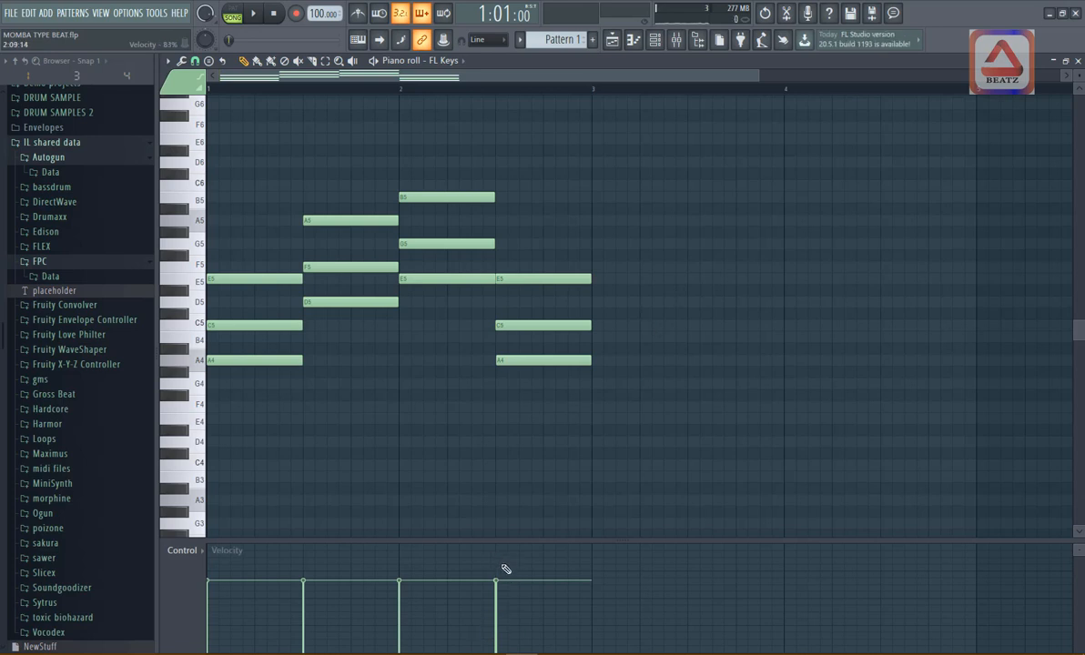
- Raise the velocity of all four chords slightly and play the progression with the drums
mouse_move(504, 569)
left_mouse_down()
mouse_move(209, 569)
mouse_move(296, 567)
left_mouse_up()
key("space")
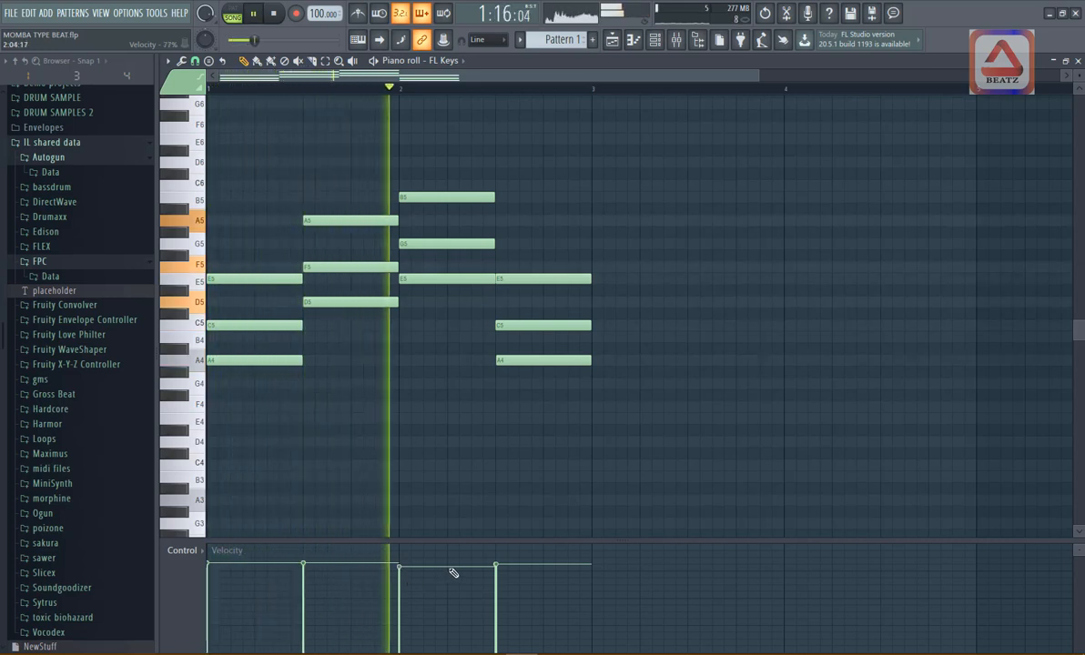
key("space")
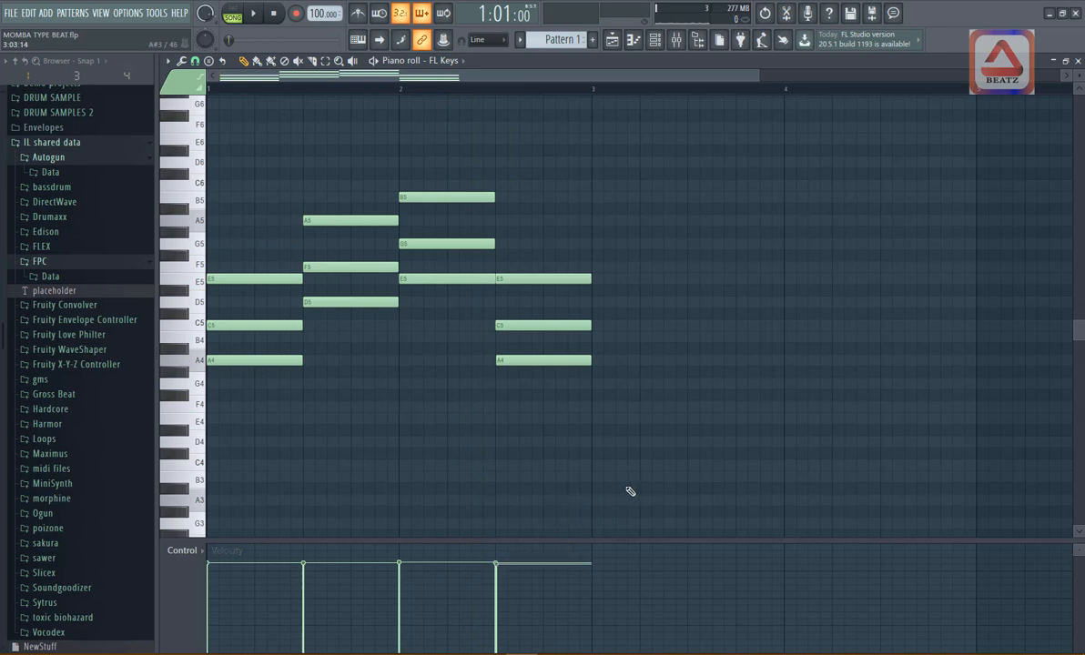
key("space")
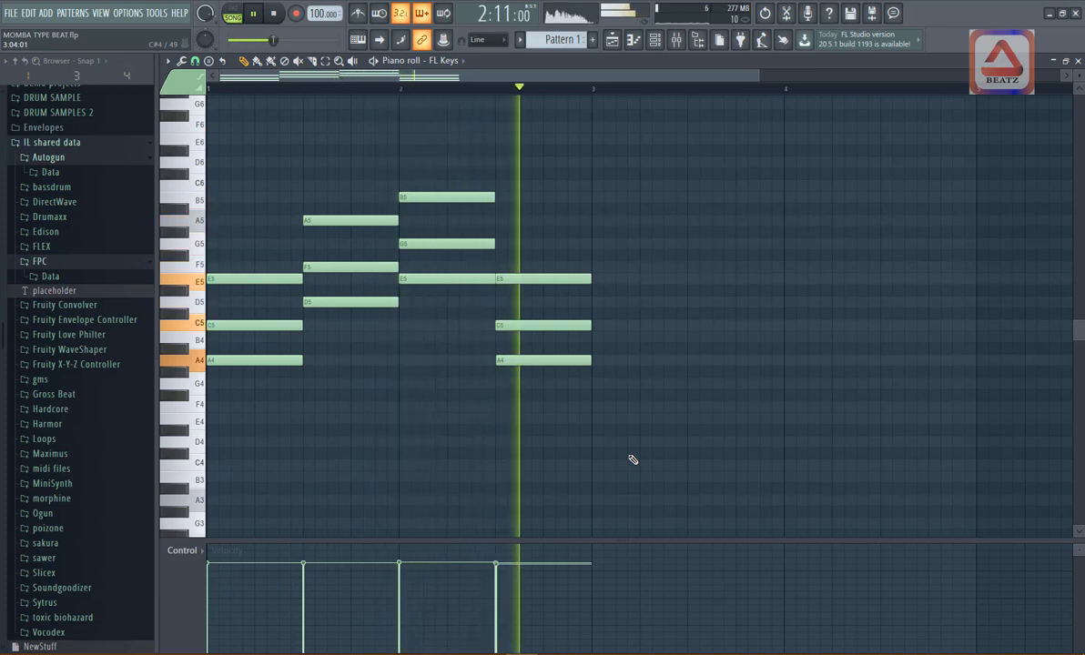
key("space")
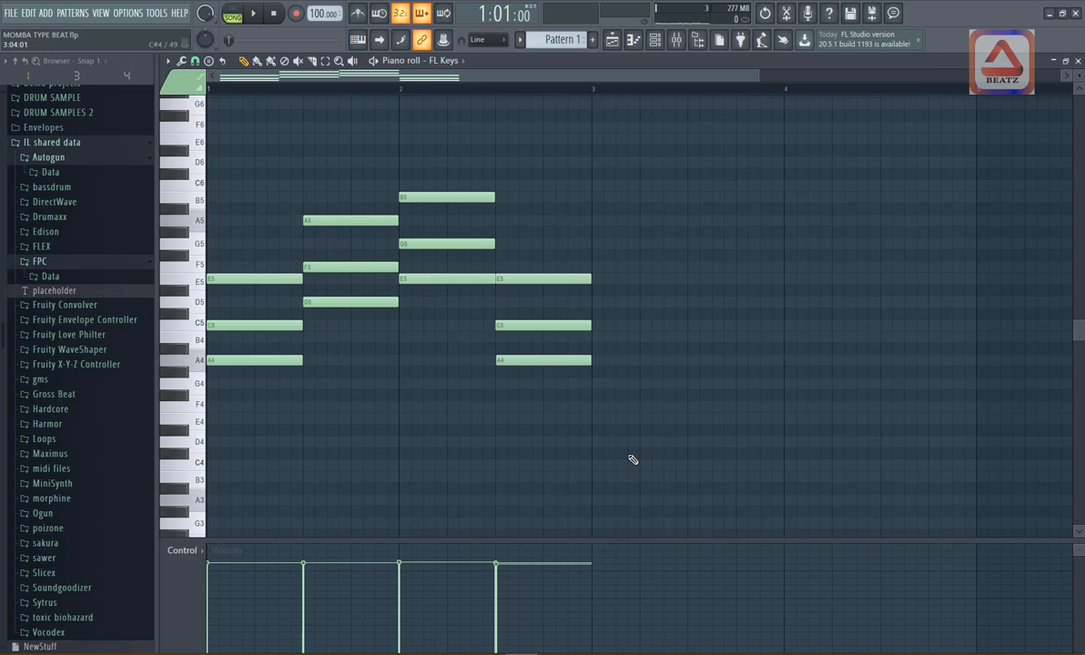
key("space")
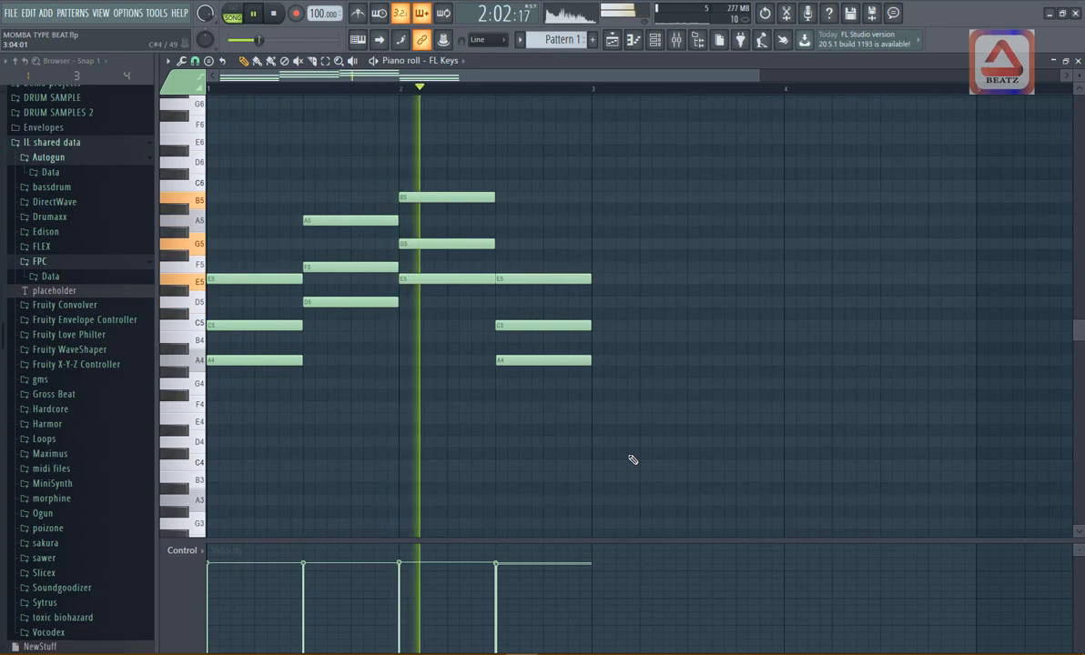
key("space")
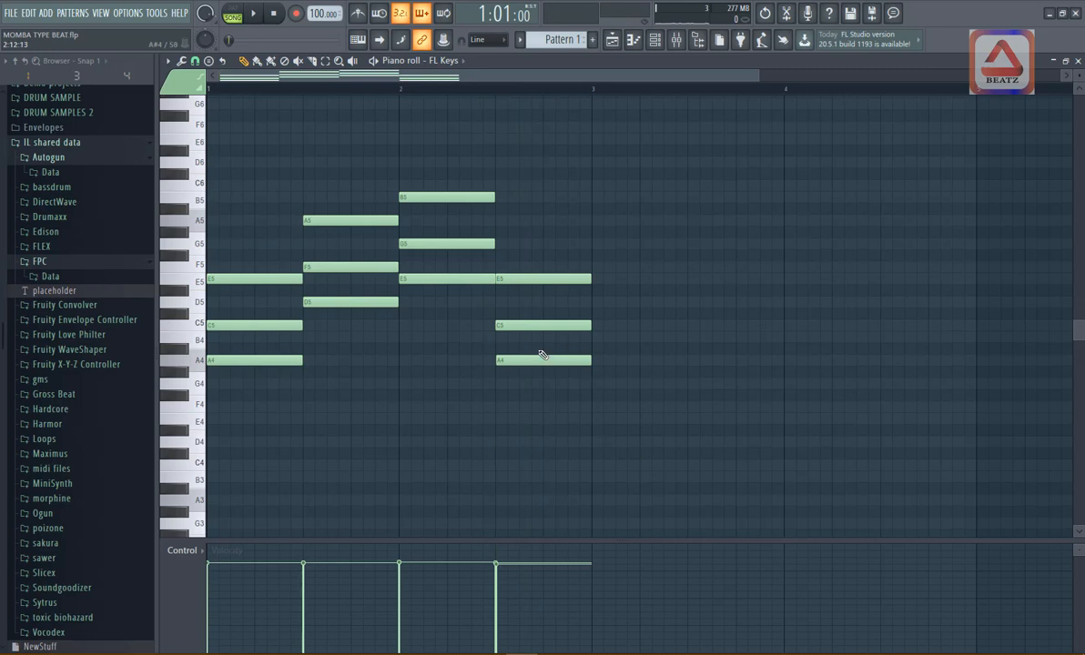
left_click_drag(543, 163, 235, 497)
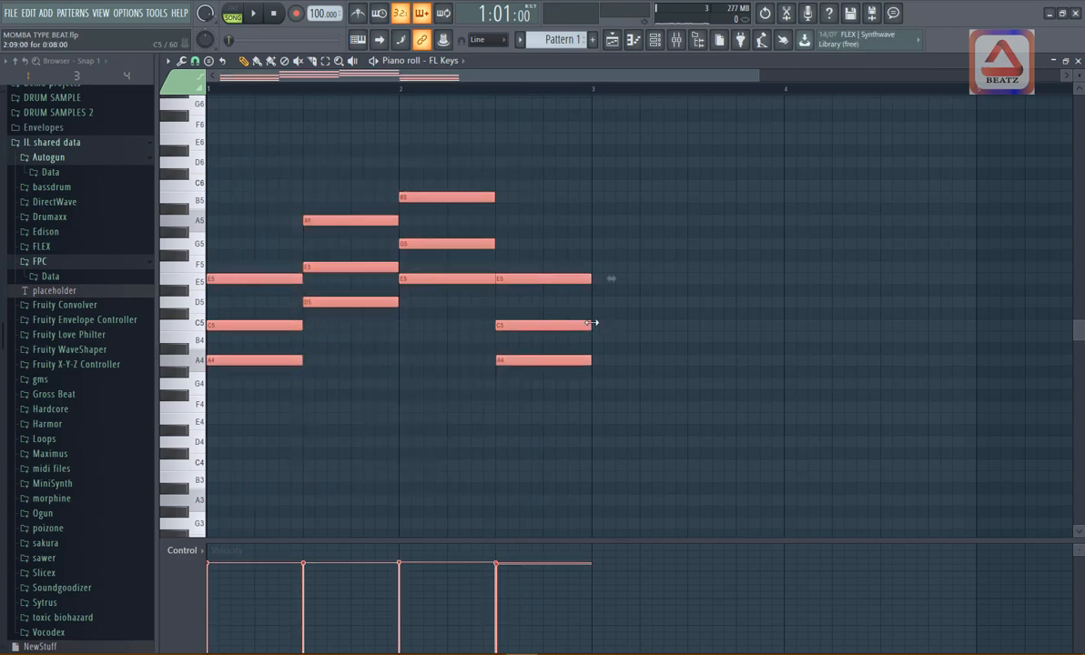
left_click(353, 361)
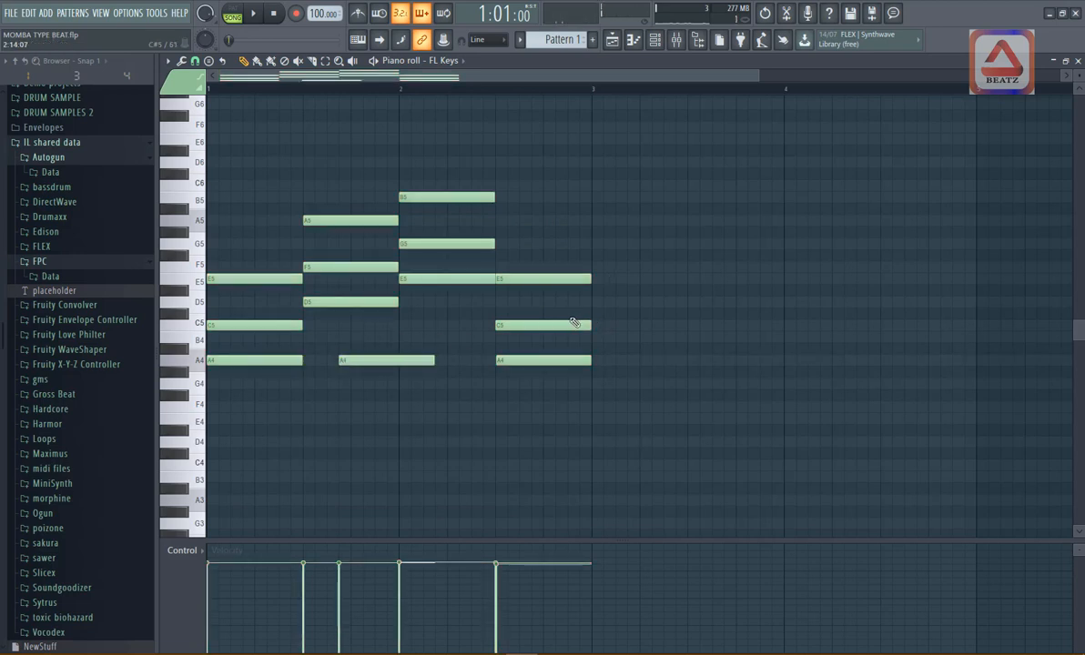
right_click(375, 359)
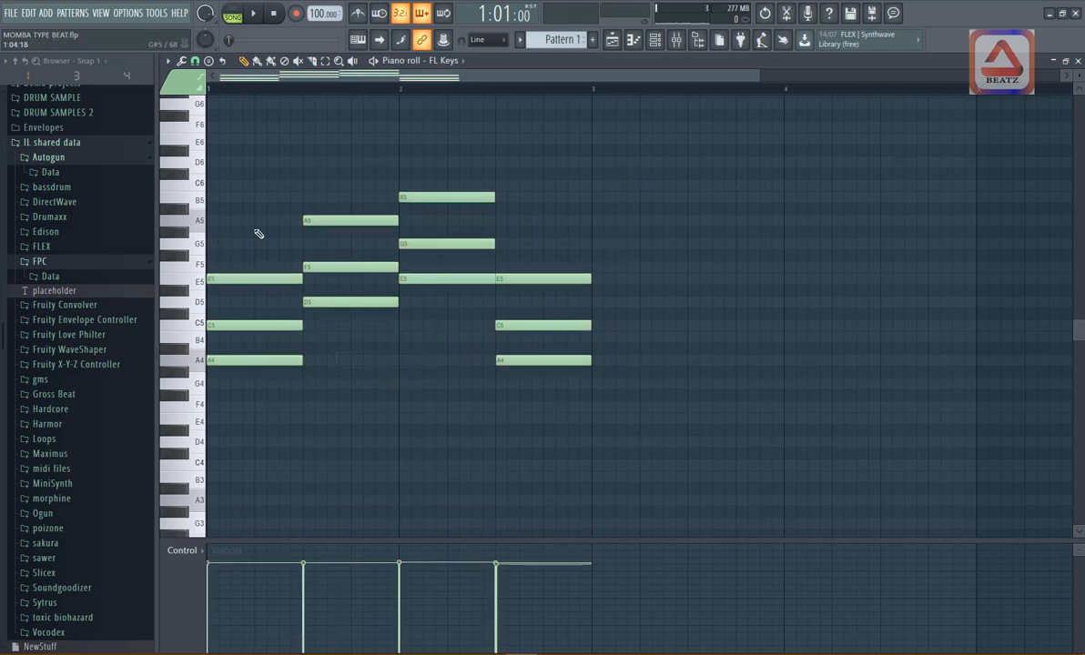
- Shorten the first chord to three steps and repeat it twice, with the last repeat two steps long to fill the half bar
left_click_drag(256, 232, 303, 356)
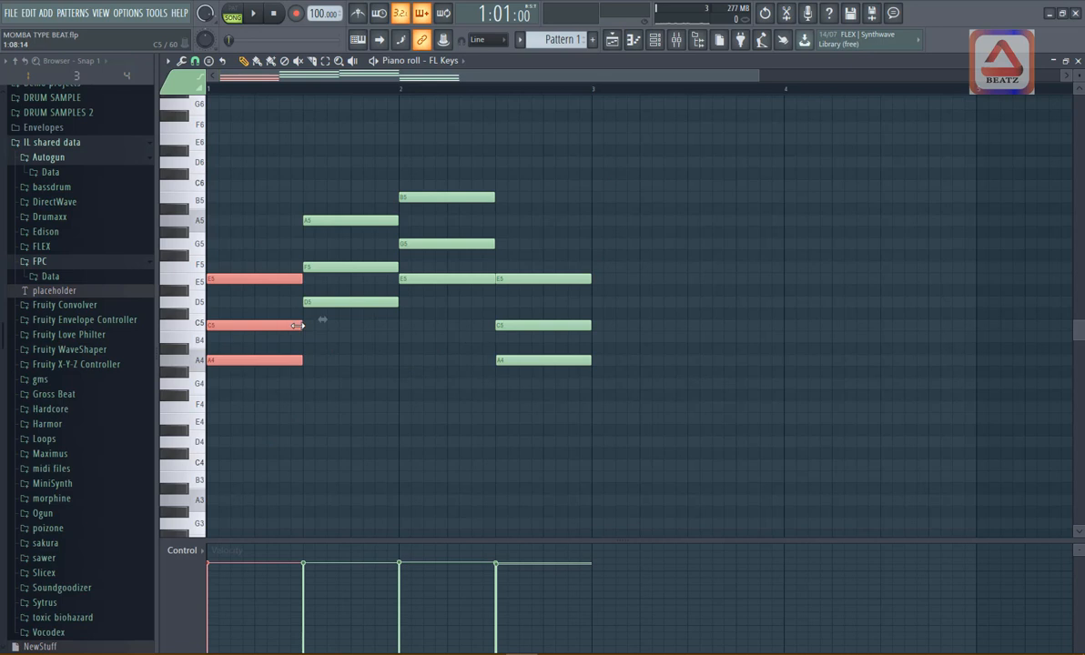
left_click_drag(296, 326, 243, 326)
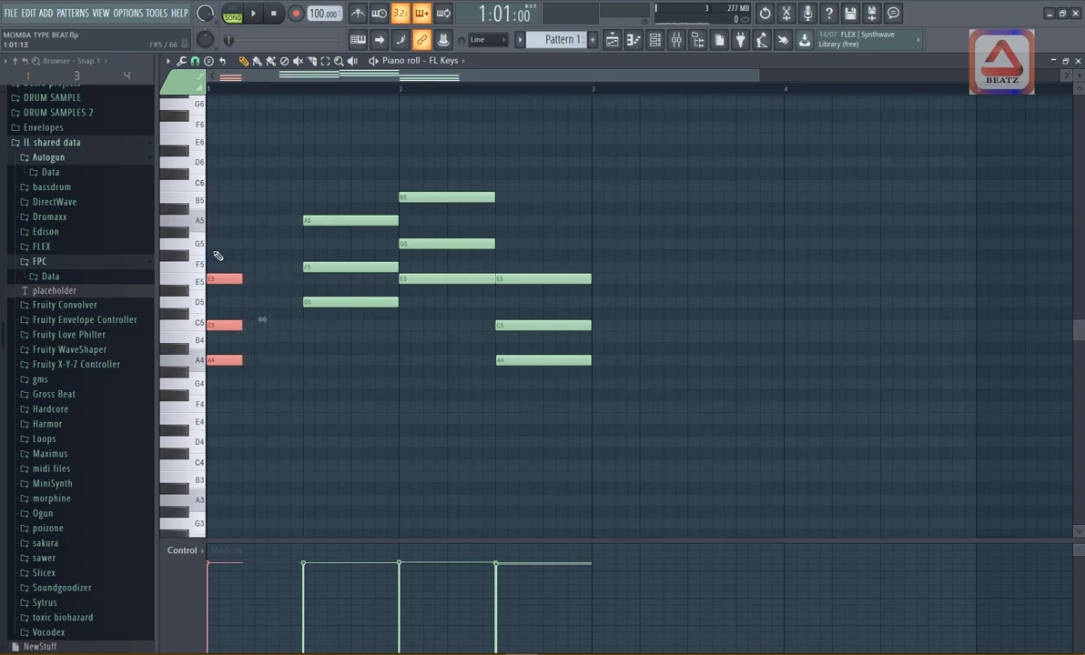
left_click_drag(216, 251, 238, 449)
left_click_drag(219, 330, 302, 325, "shift")
key("space")
key("space")
key("space")
key("space")
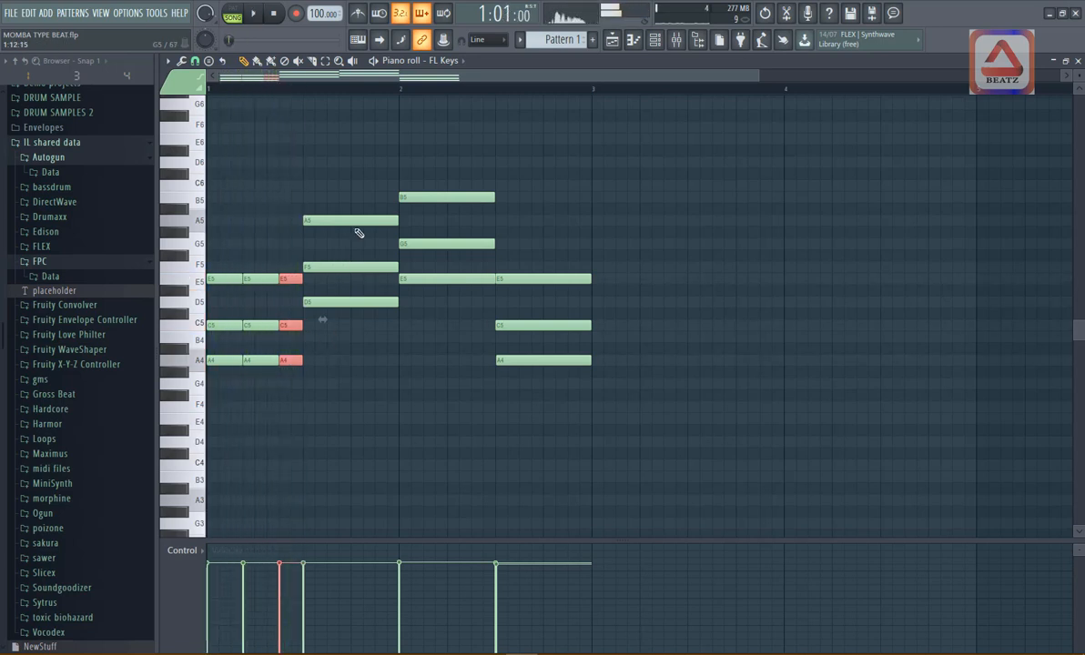
- Break the second, third and fourth chords into repeated hits of three, three and two steps, and play the pattern back
left_click_drag(353, 170, 364, 341, "ctrl")
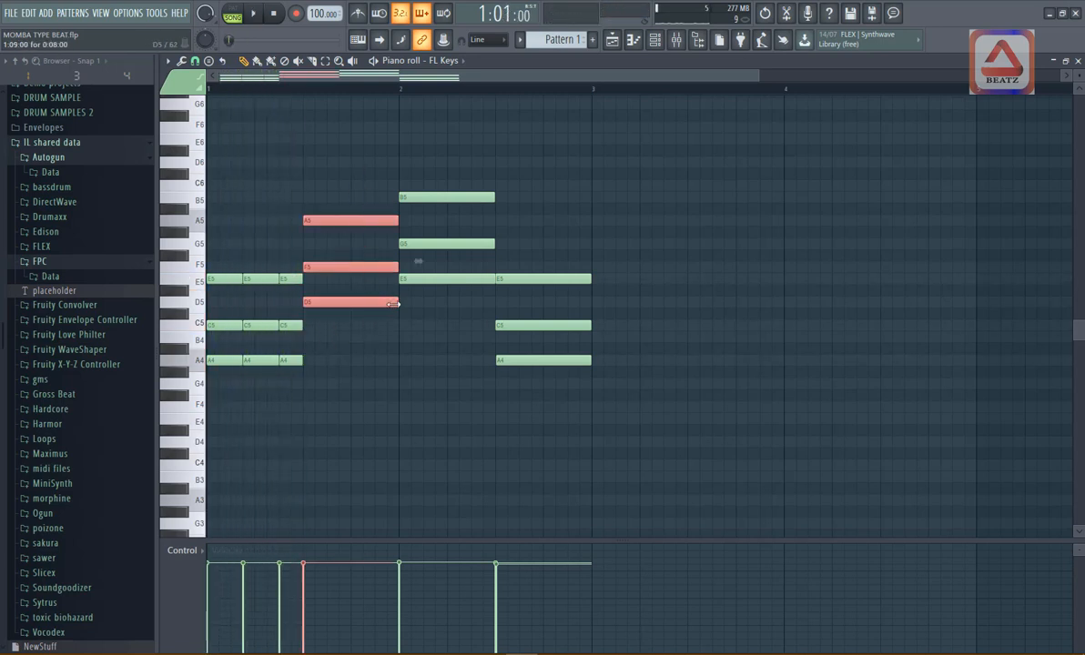
mouse_move(393, 303)
left_mouse_down()
mouse_move(337, 283)
mouse_move(363, 271)
mouse_move(351, 271)
mouse_move(392, 273)
left_mouse_up()
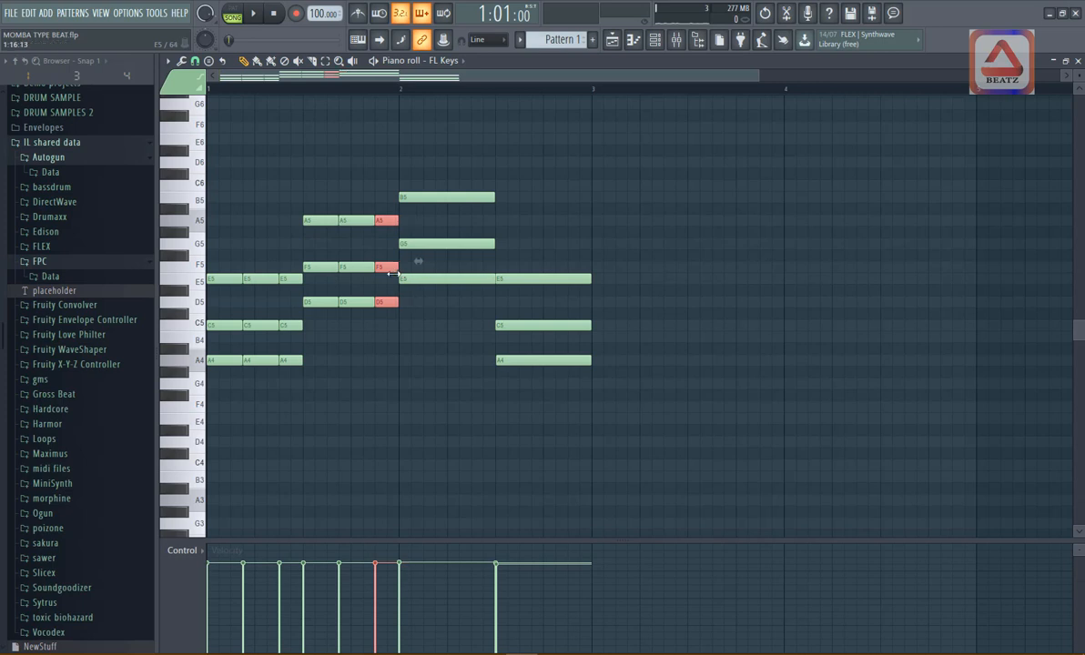
left_click_drag(447, 144, 547, 437, "ctrl")
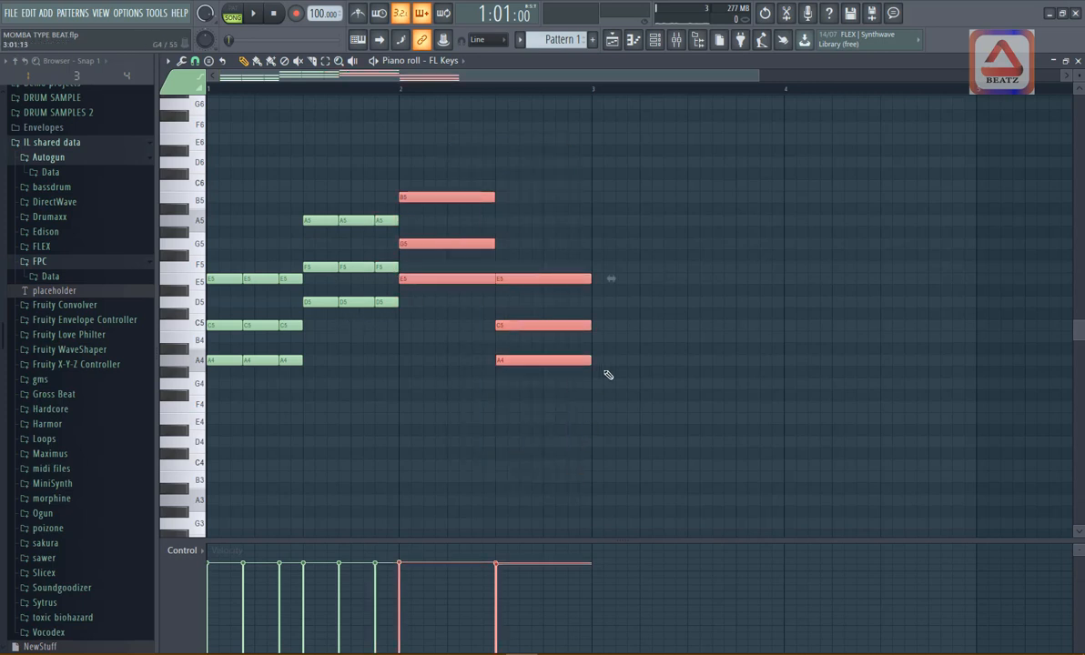
left_click_drag(590, 327, 533, 326)
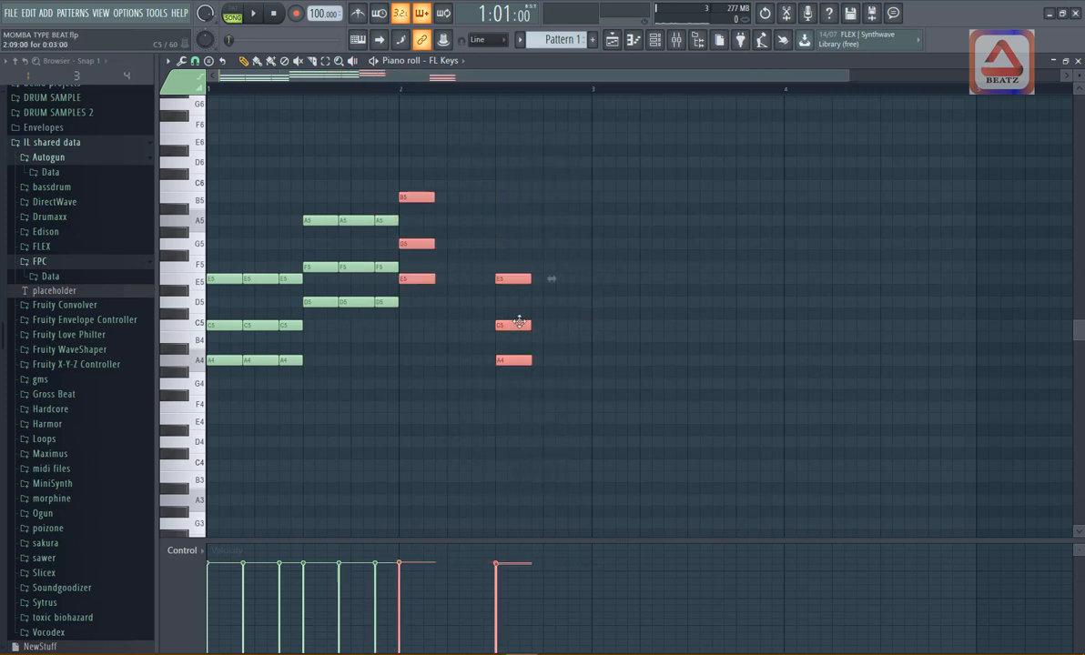
left_click_drag(410, 244, 489, 241, "shift")
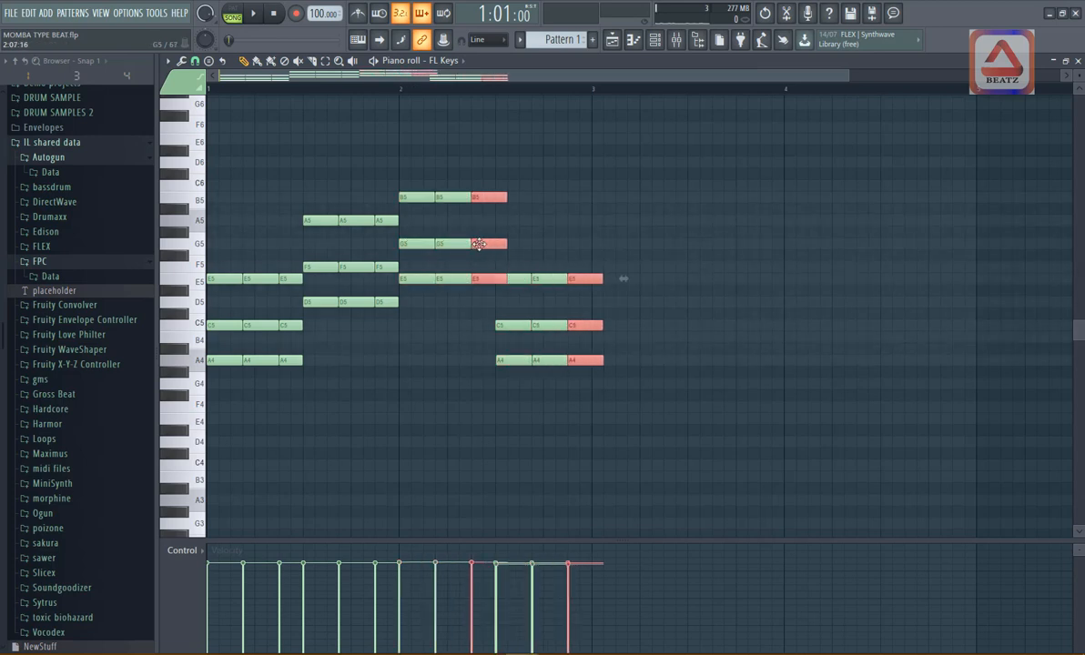
left_click_drag(602, 325, 590, 325)
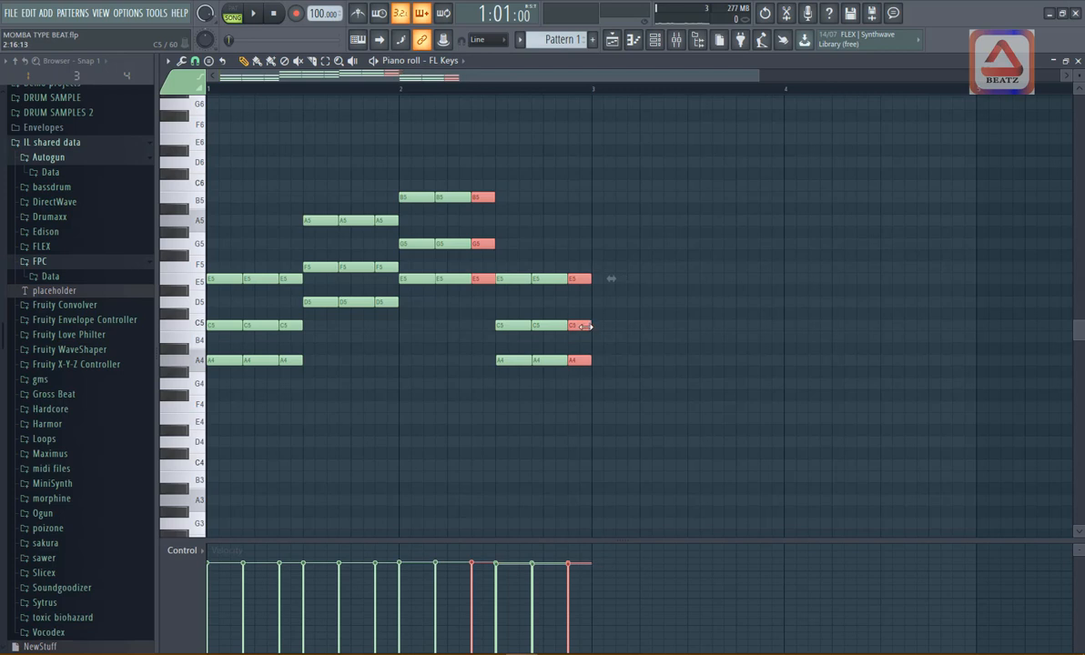
left_click_drag(508, 403, 483, 414)
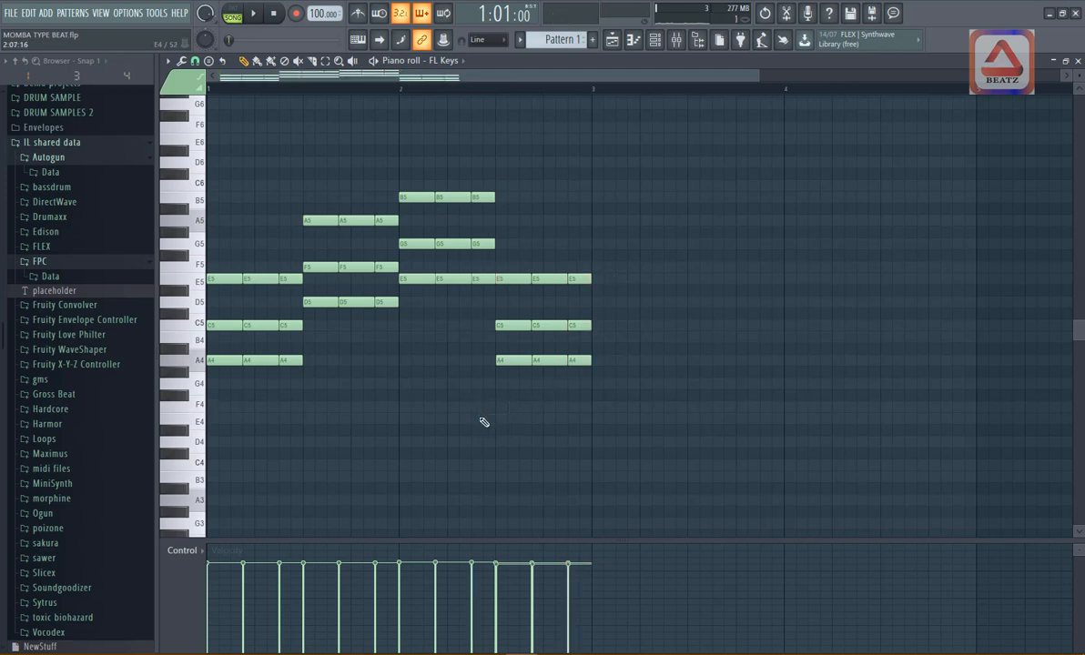
key("space")
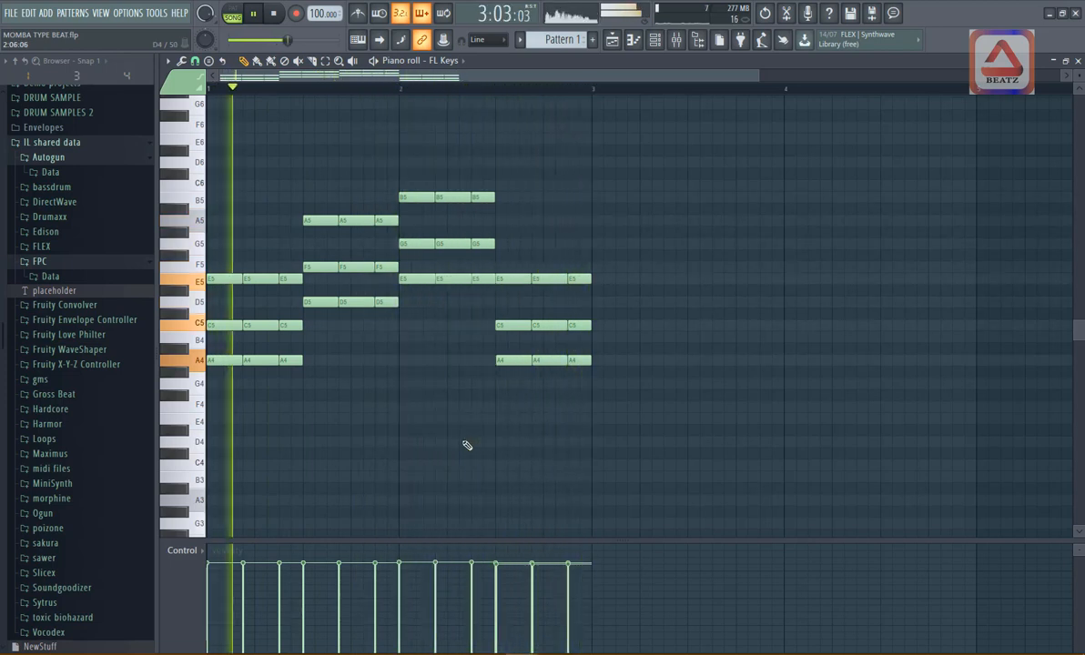
key("space")
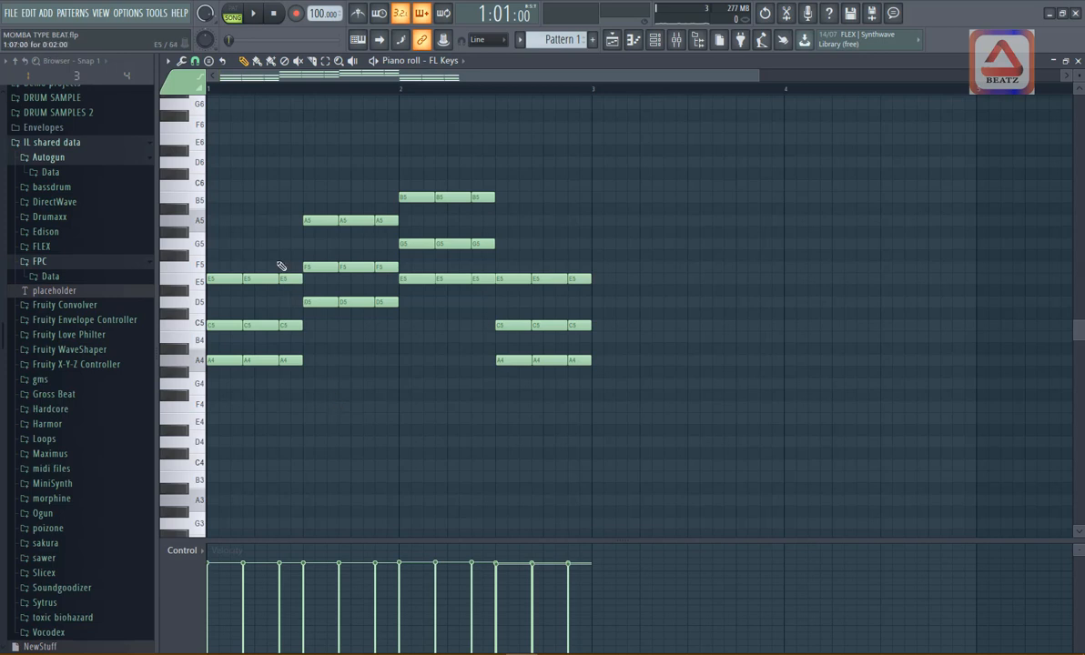
- Move the playback position to step 6 of bar 1 and listen to the chords from there
left_click(277, 92)
left_click_drag(763, 81, 293, 105)
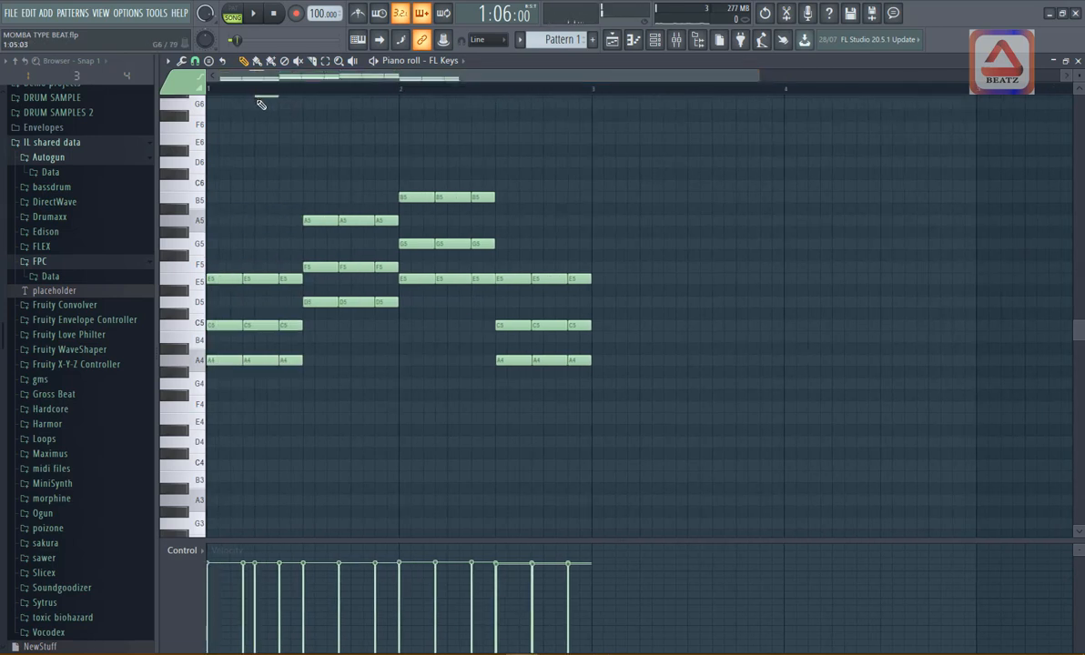
left_click(262, 93)
key("space")
key("space")
key("space")
key("space")
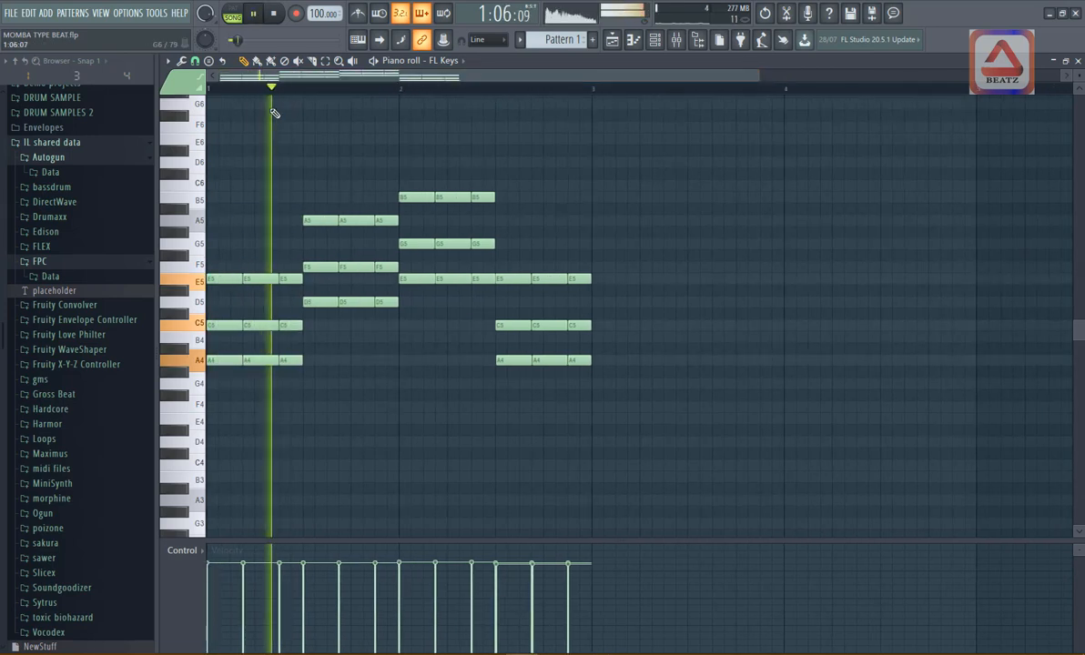
- Play from step 7 of bar 1 and raise the C5 in the first chord's third hit to D5
left_click(279, 92)
key("space")
key("space")
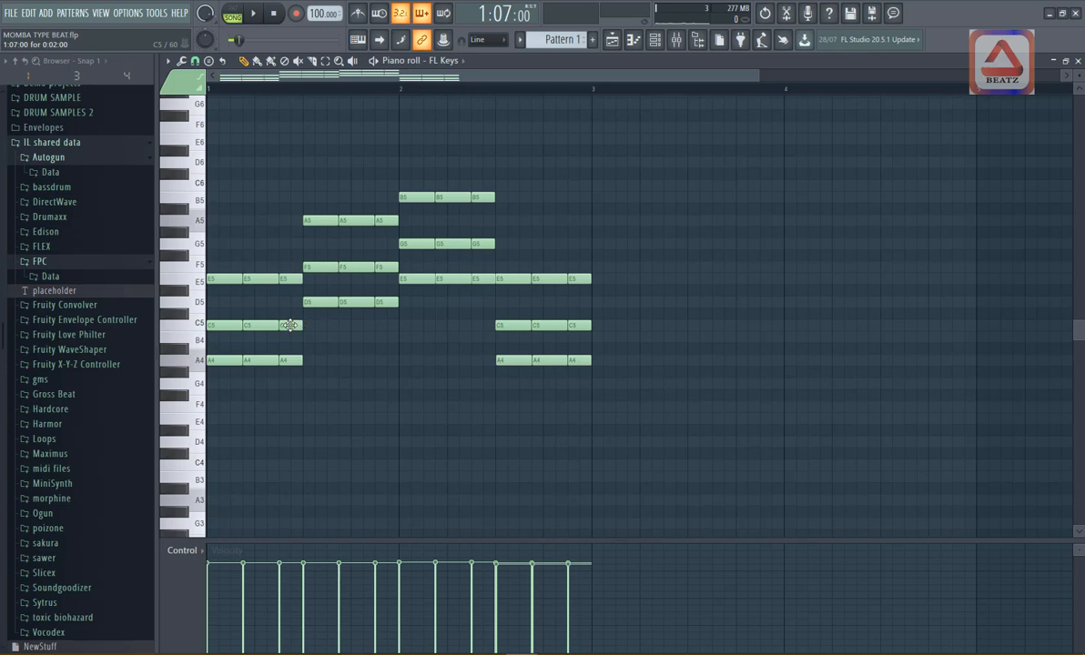
left_click_drag(289, 325, 288, 302)
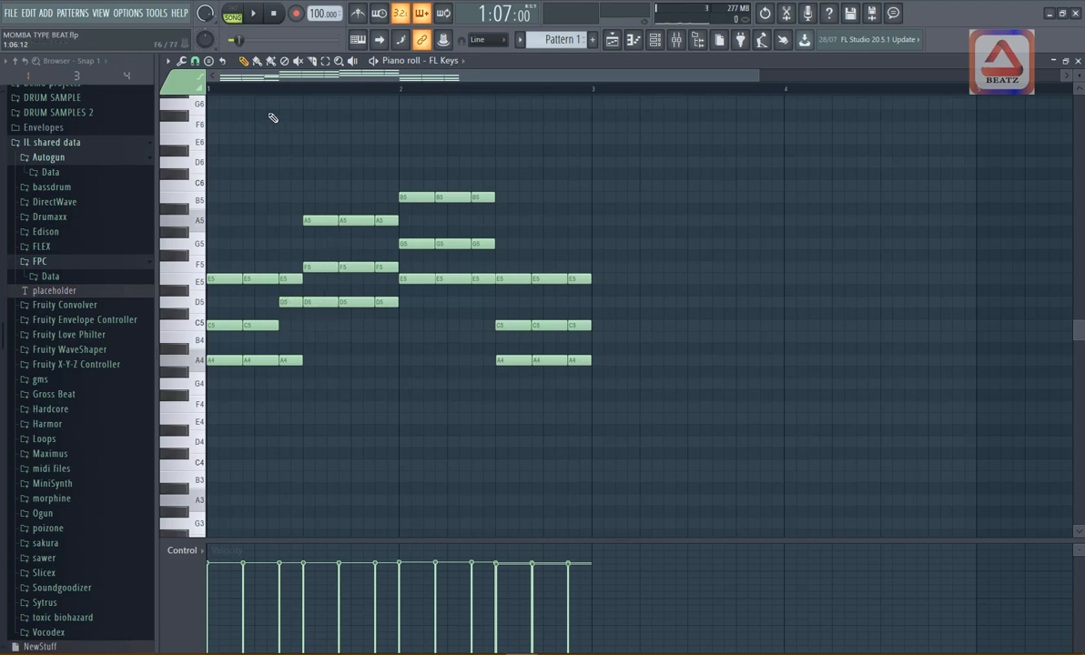
- Raise the F5 in the second chord's third hit to G5, and play the pattern before and after the change
key("space")
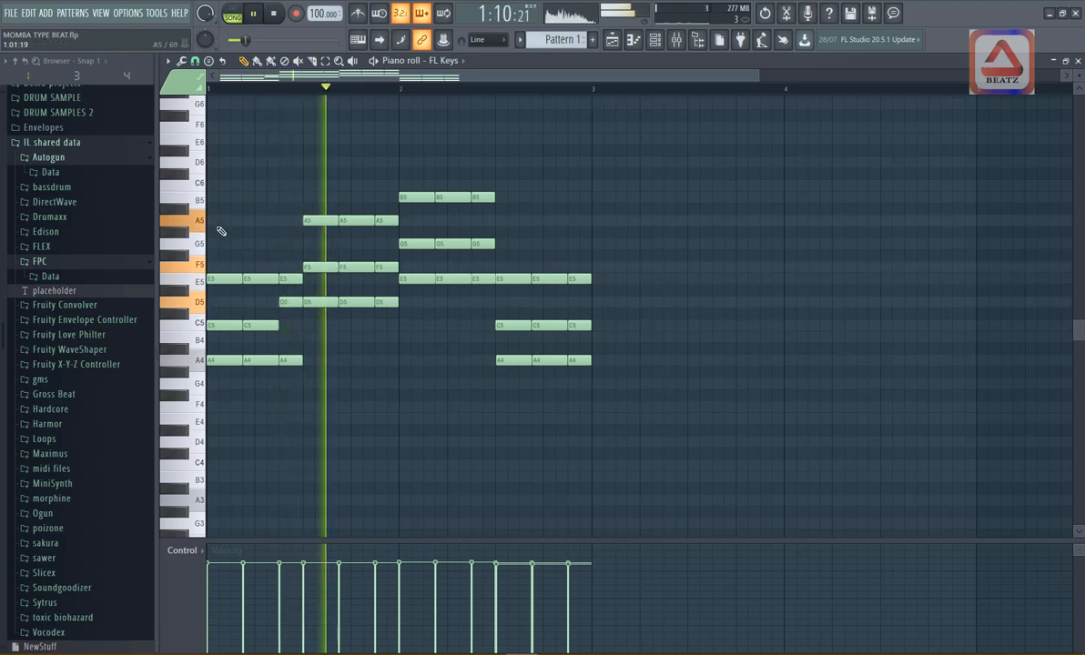
key("space")
key("space")
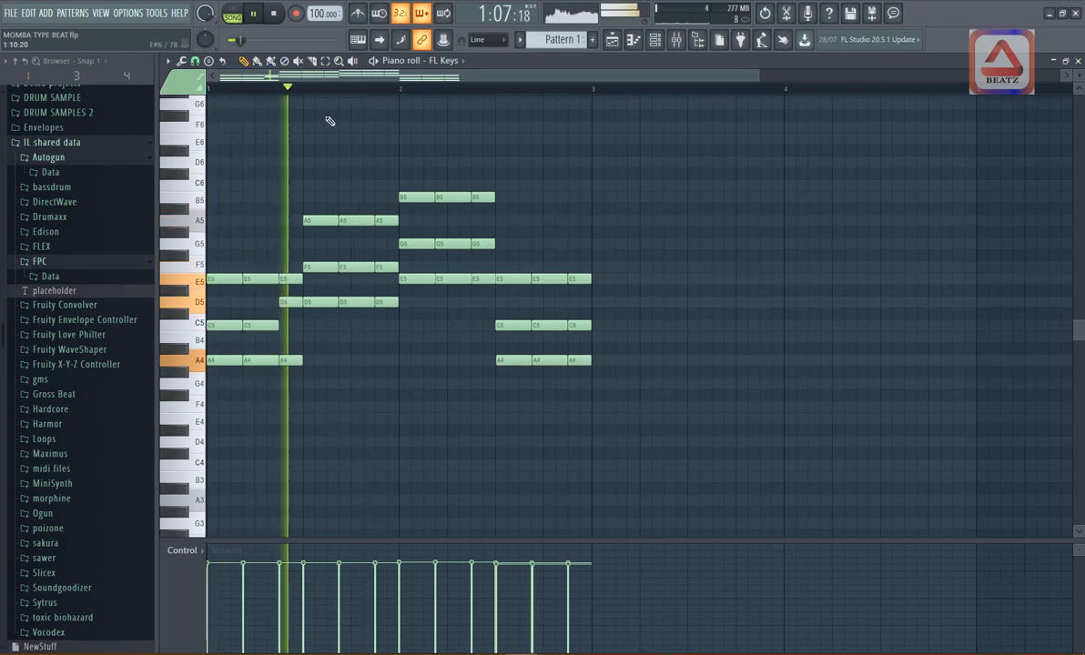
key("space")
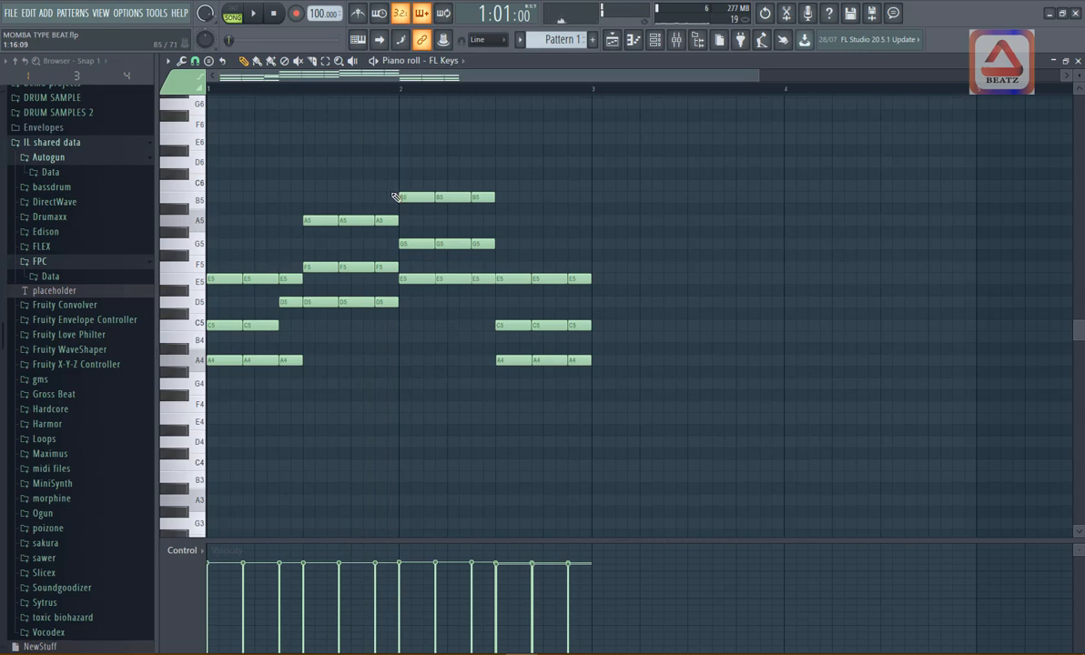
left_click_drag(386, 268, 383, 243)
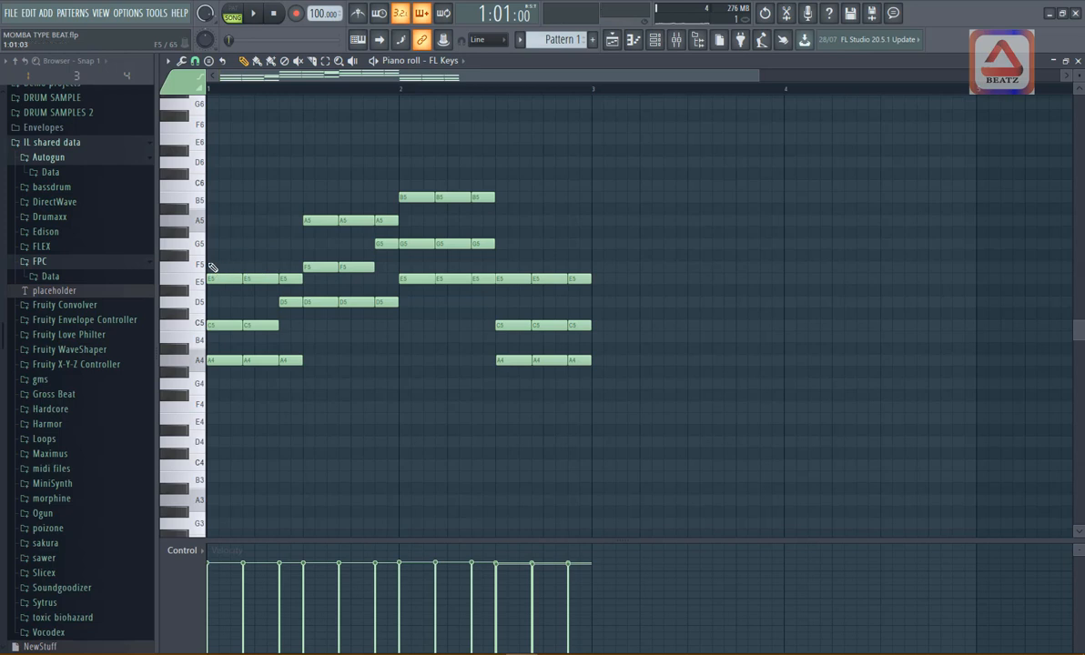
key("space")
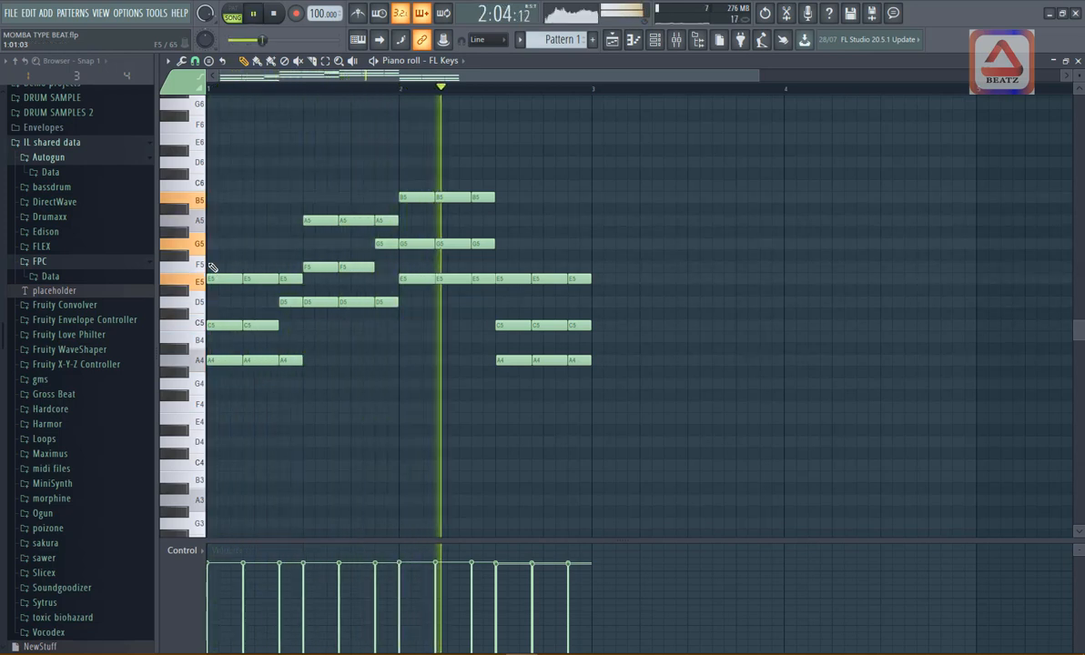
key("space")
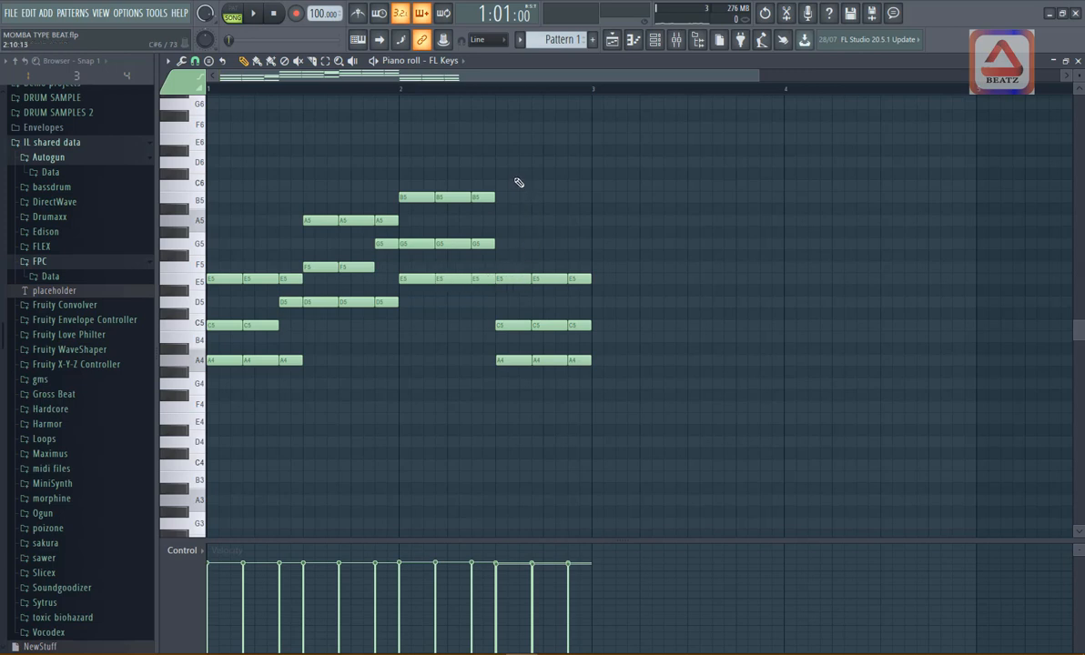
- Lower the third chord's B5 and G5 notes by one octave, and listen to the pattern, including from step 15 of bar 2
left_click_drag(515, 170, 437, 252)
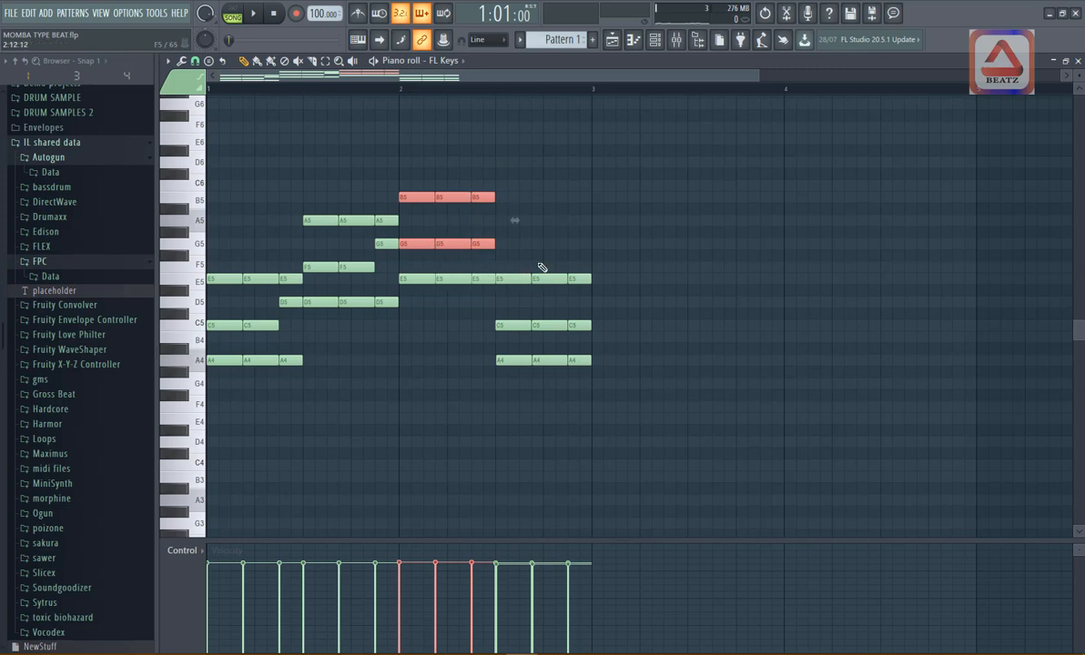
key("ctrl+Down")
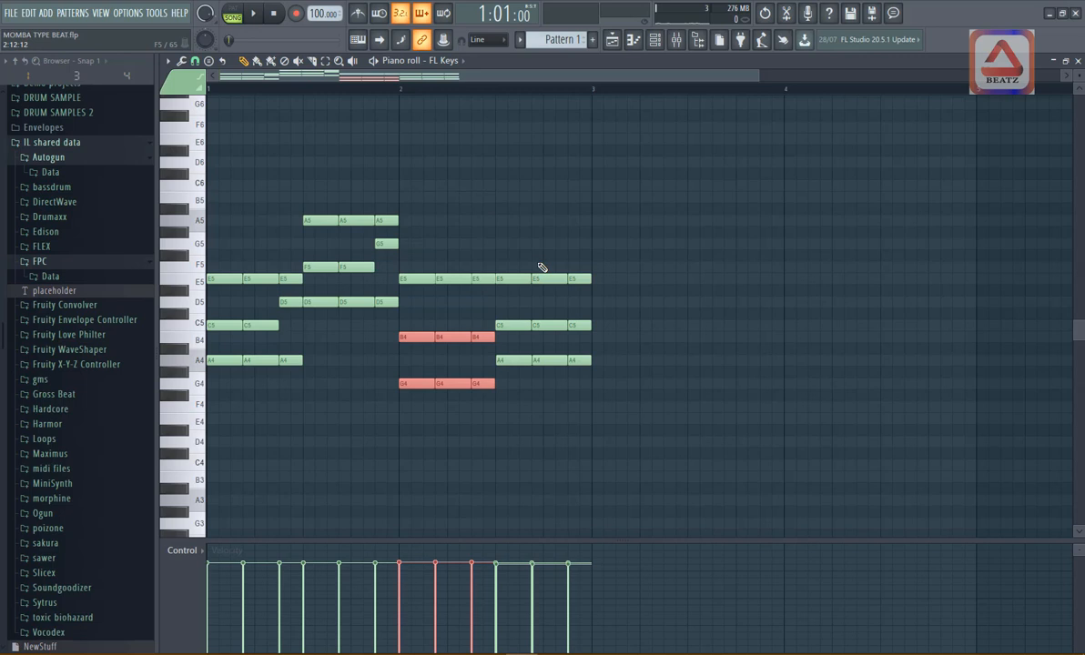
left_click(466, 174)
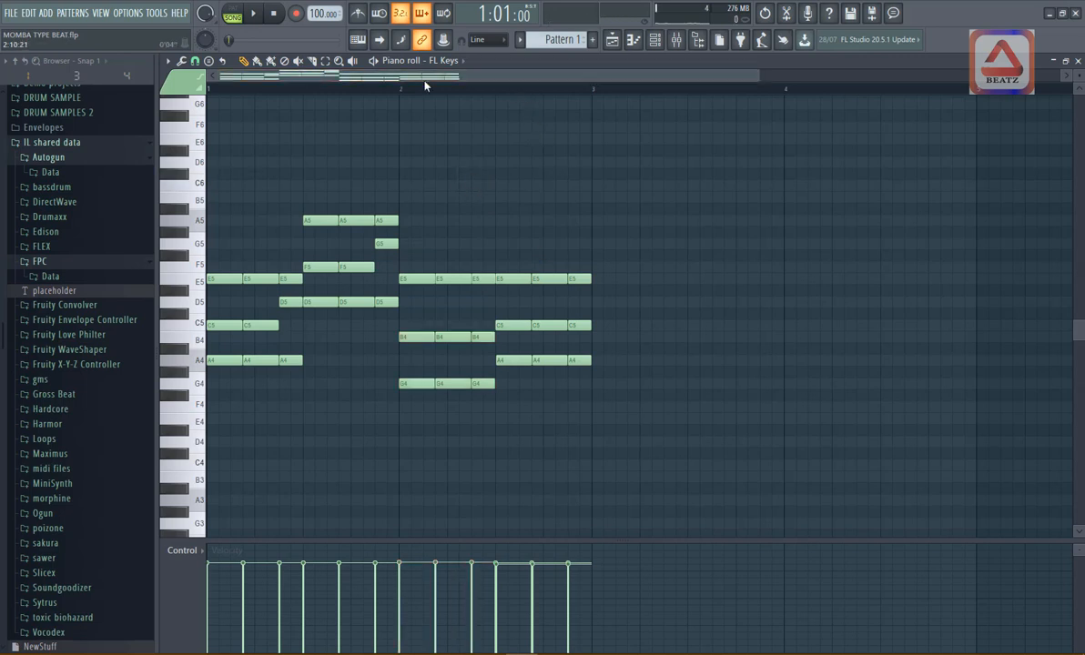
key("space")
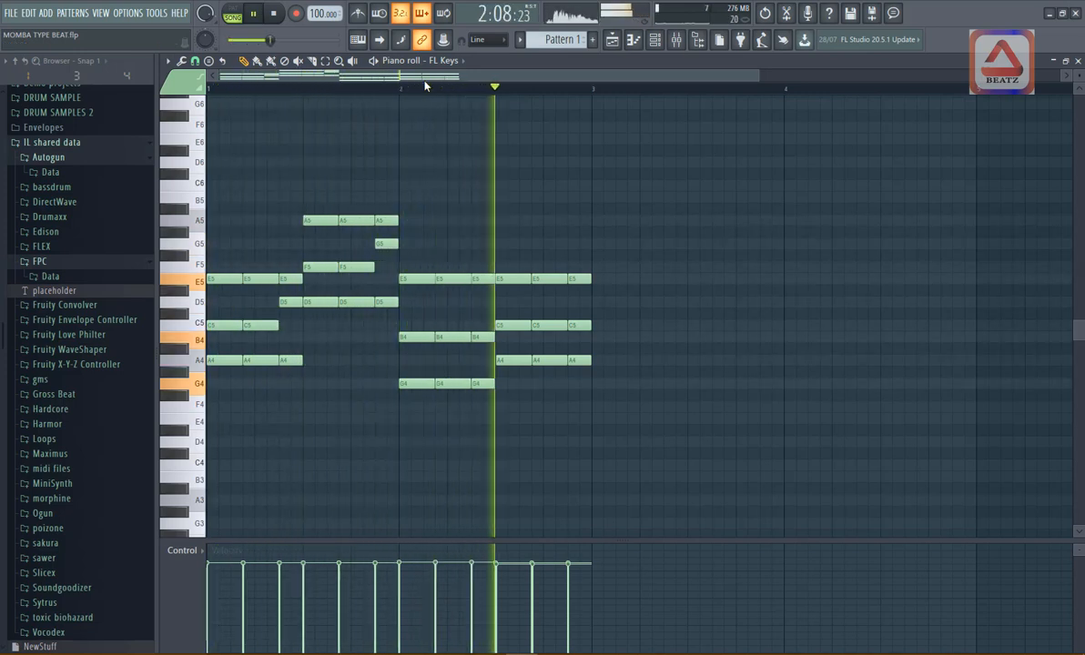
key("space")
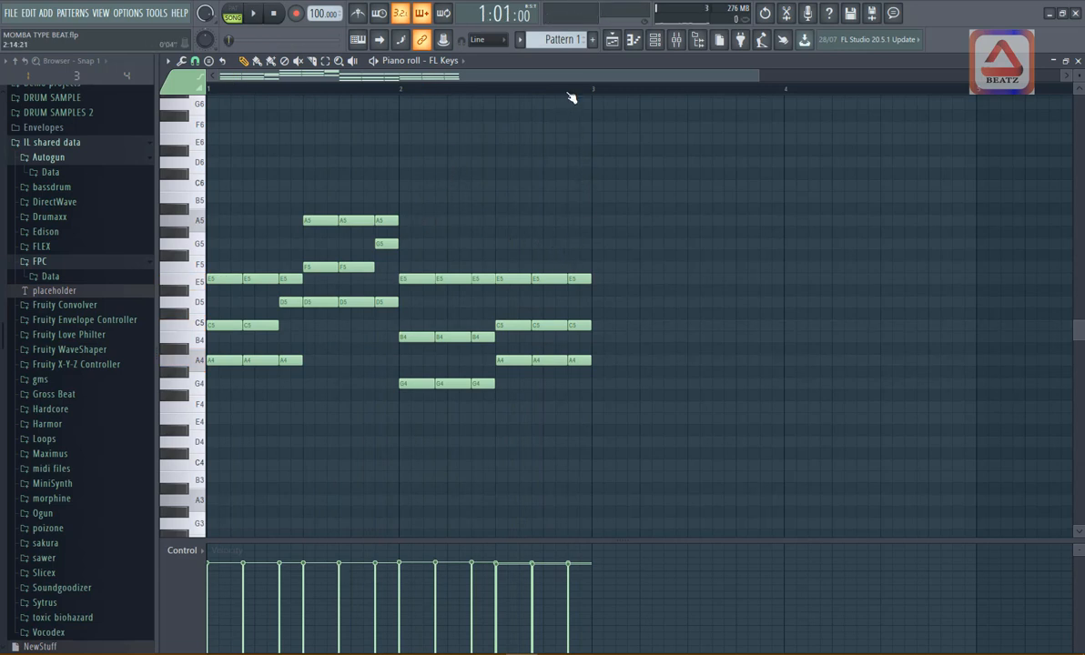
left_click(570, 91)
key("space")
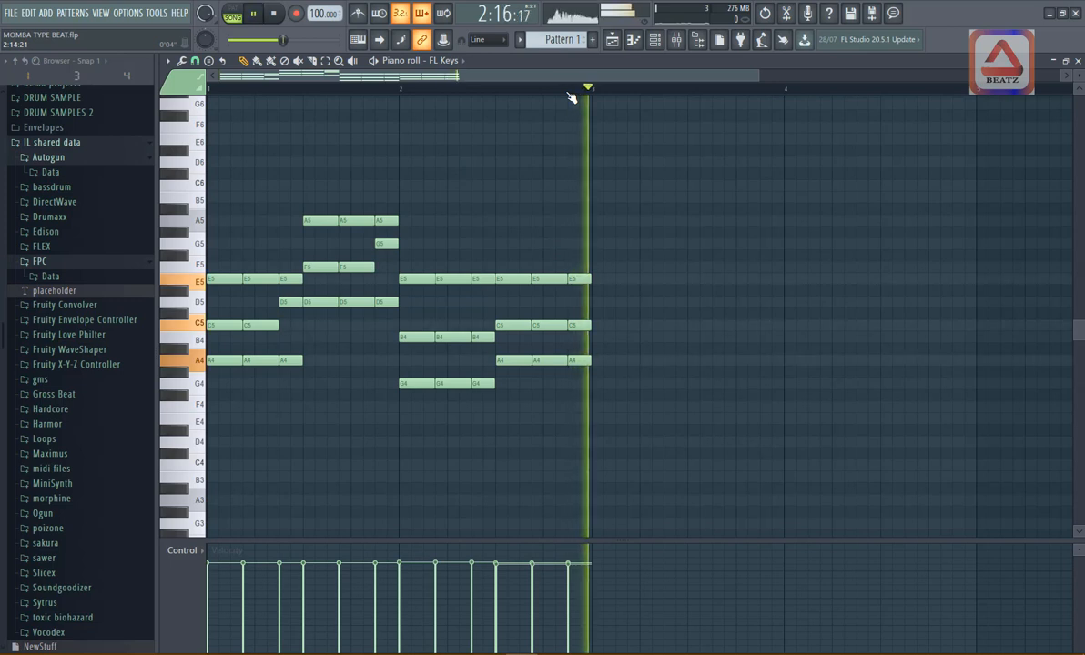
key("space")
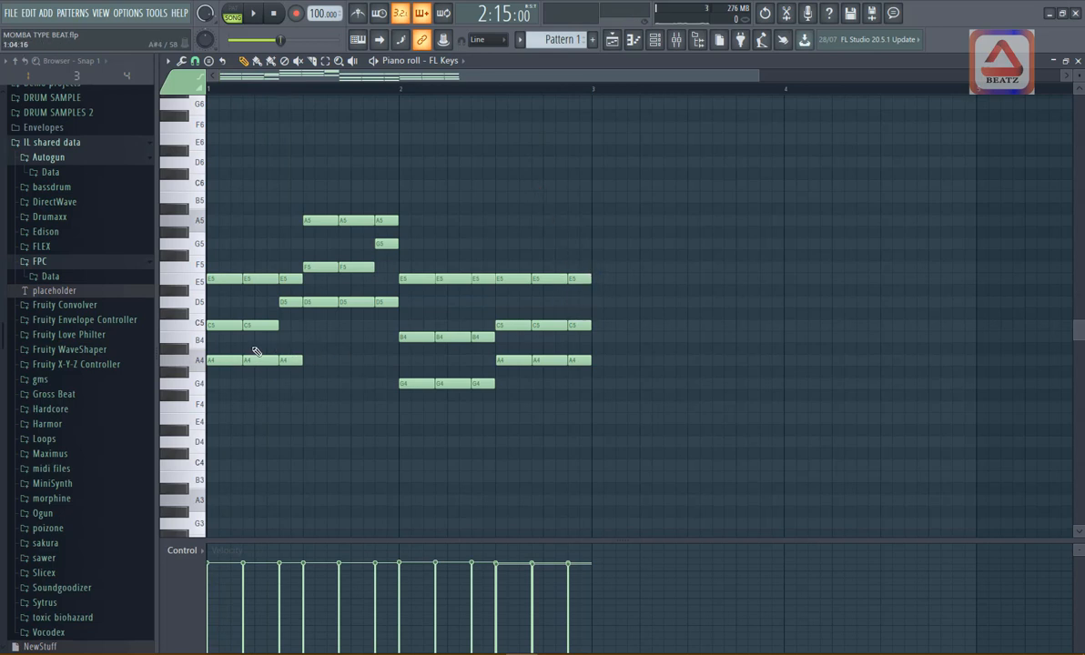
- Try the E5 in the fourth chord's last hit one octave lower and listen to it before moving it back
left_click(579, 279)
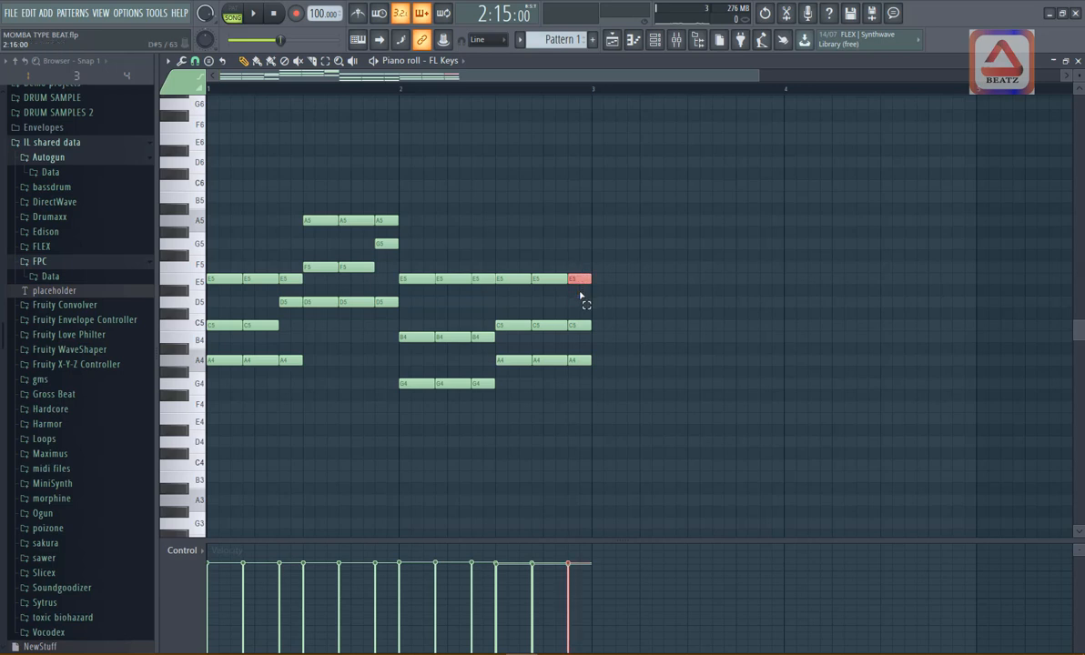
key("ctrl+Down")
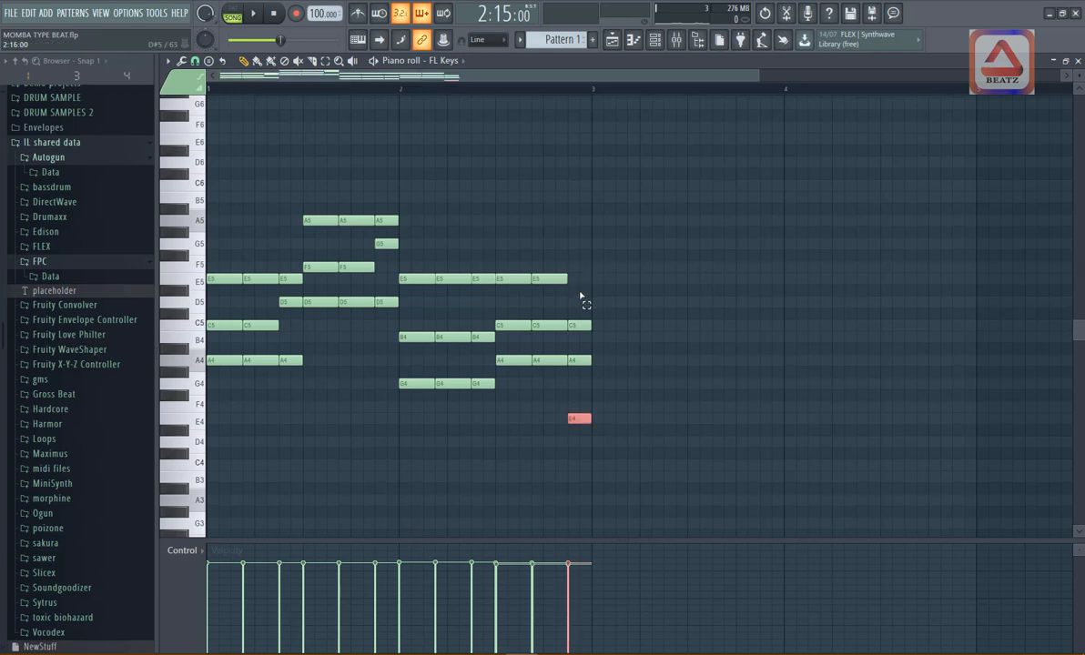
key("space")
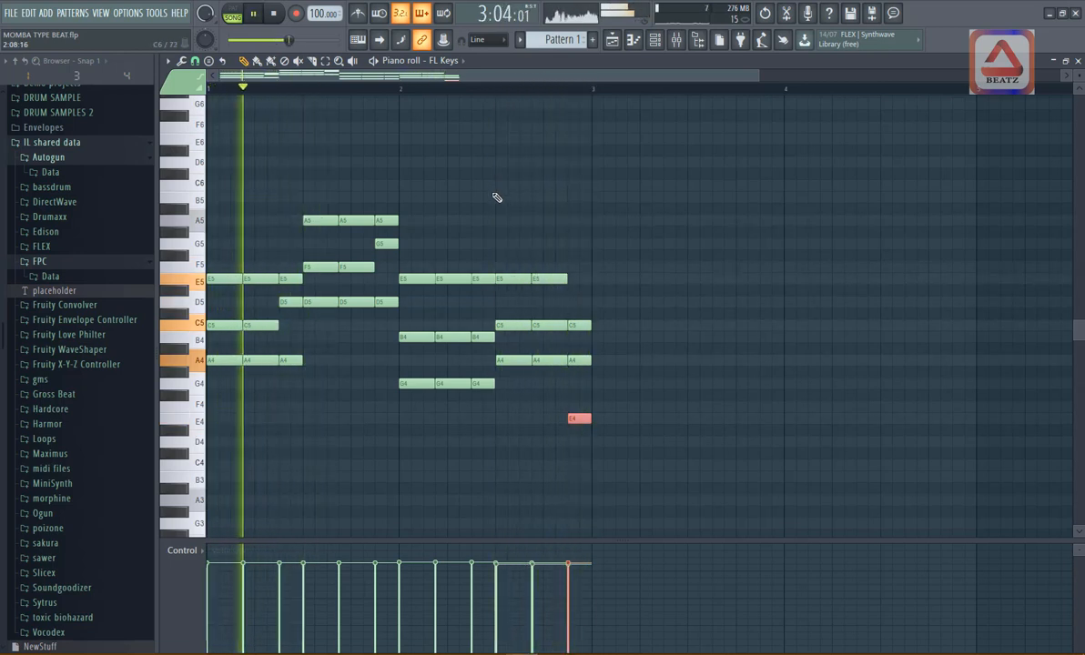
key("space")
key("space")
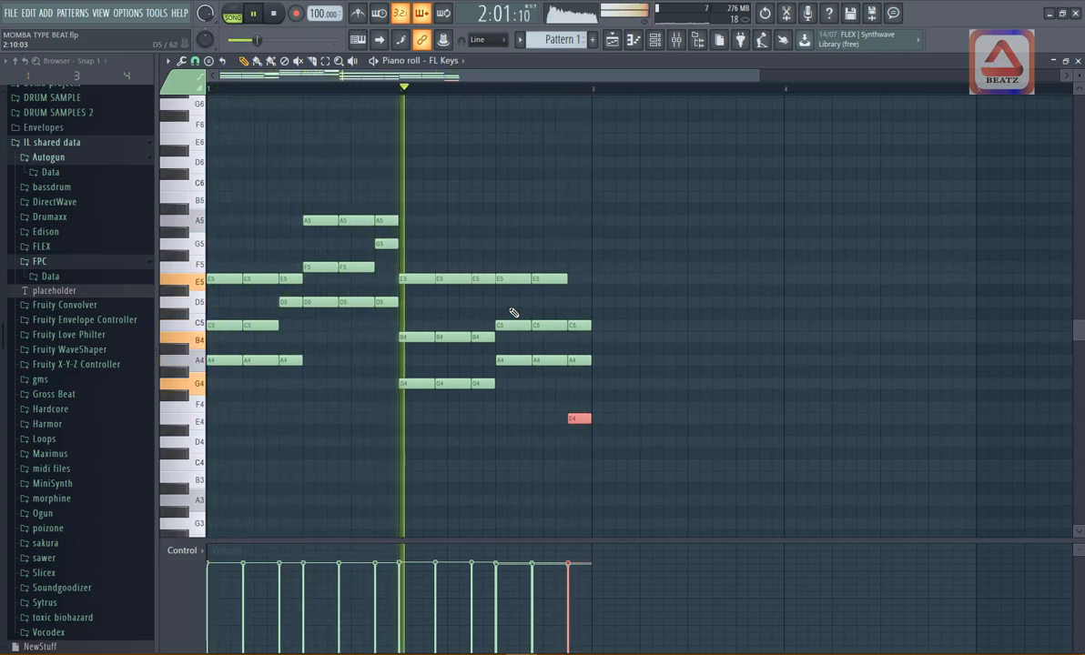
key("space")
key("ctrl+Up")
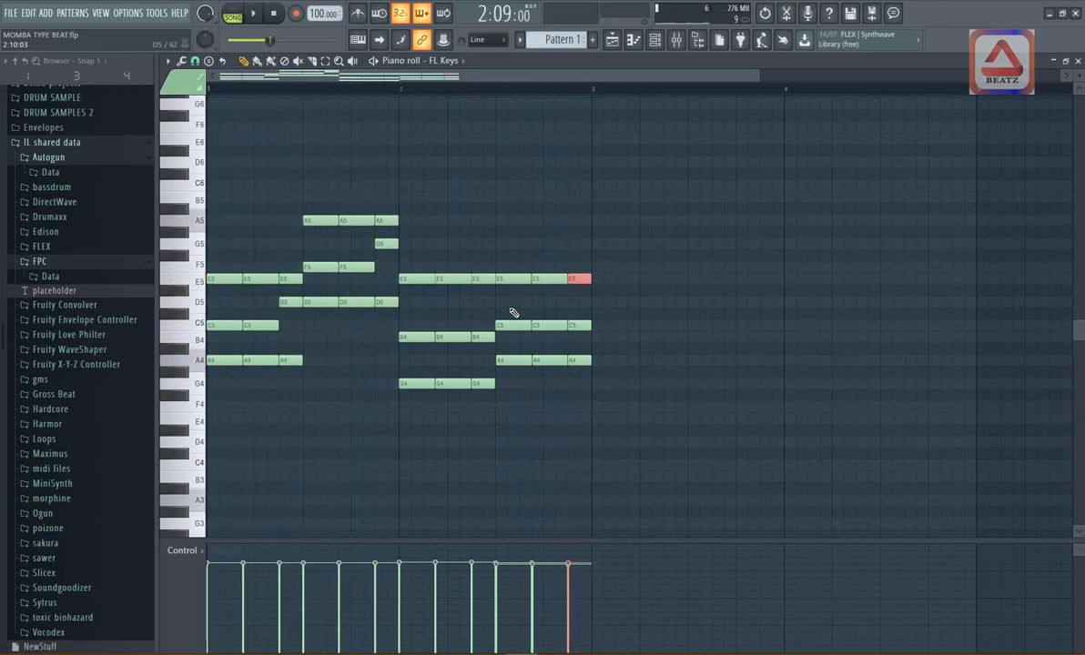
- Add a two-step D5 note to the fourth chord's last hit and play the result
left_click(570, 303)
key("space")
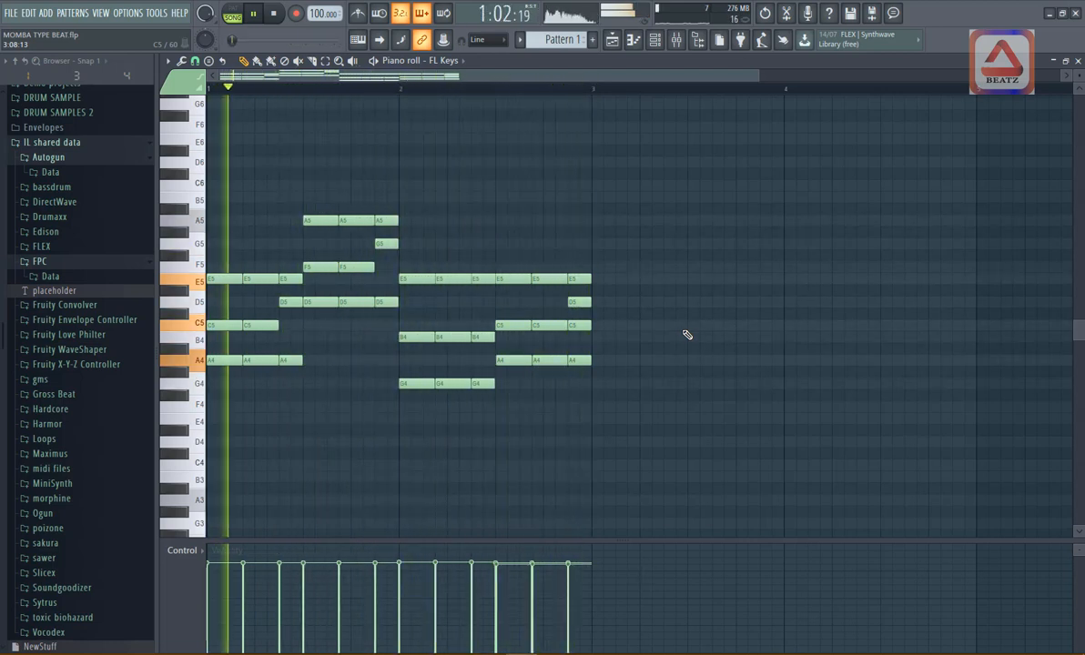
key("space")
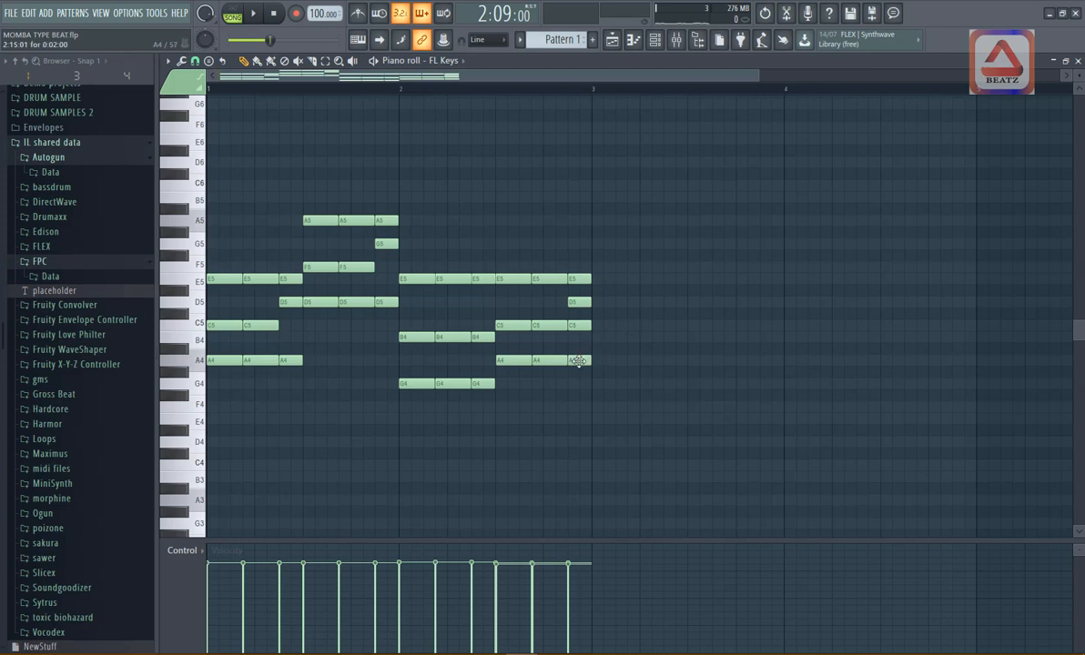
- Switch playback from song mode to pattern mode and play the chord pattern
scroll(506, 410, "down", 1)
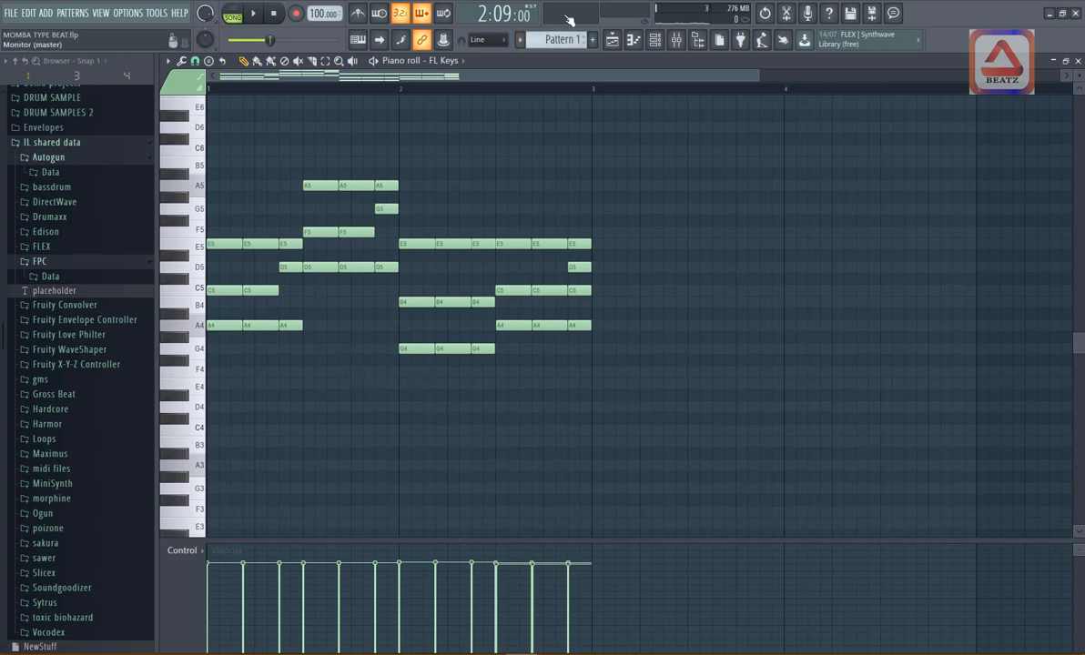
key("l")
key("space")
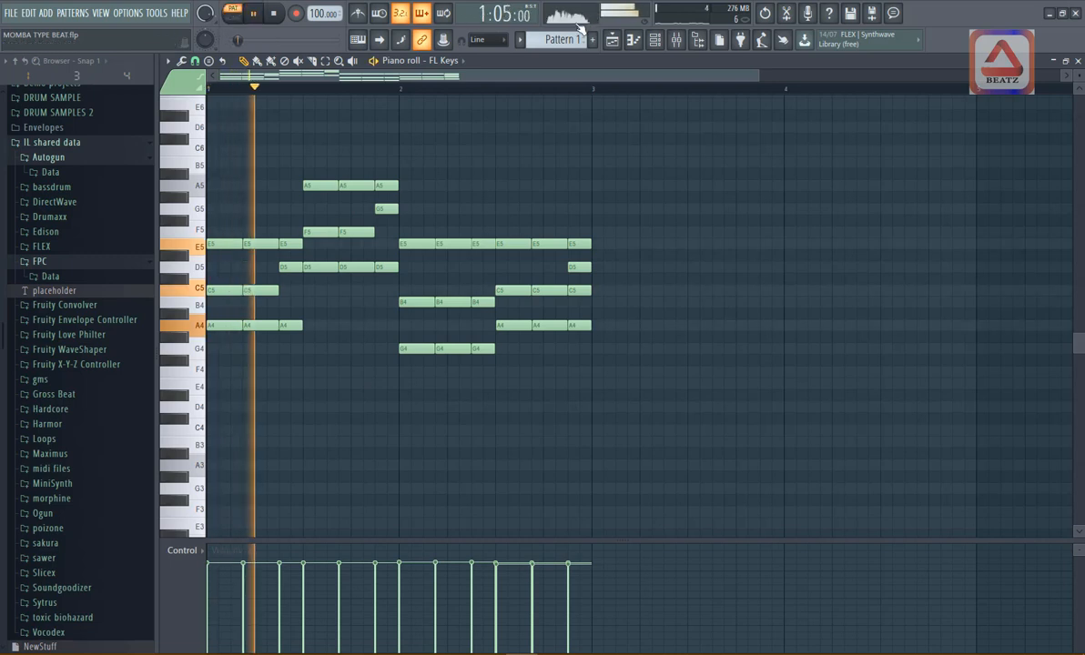
key("space")
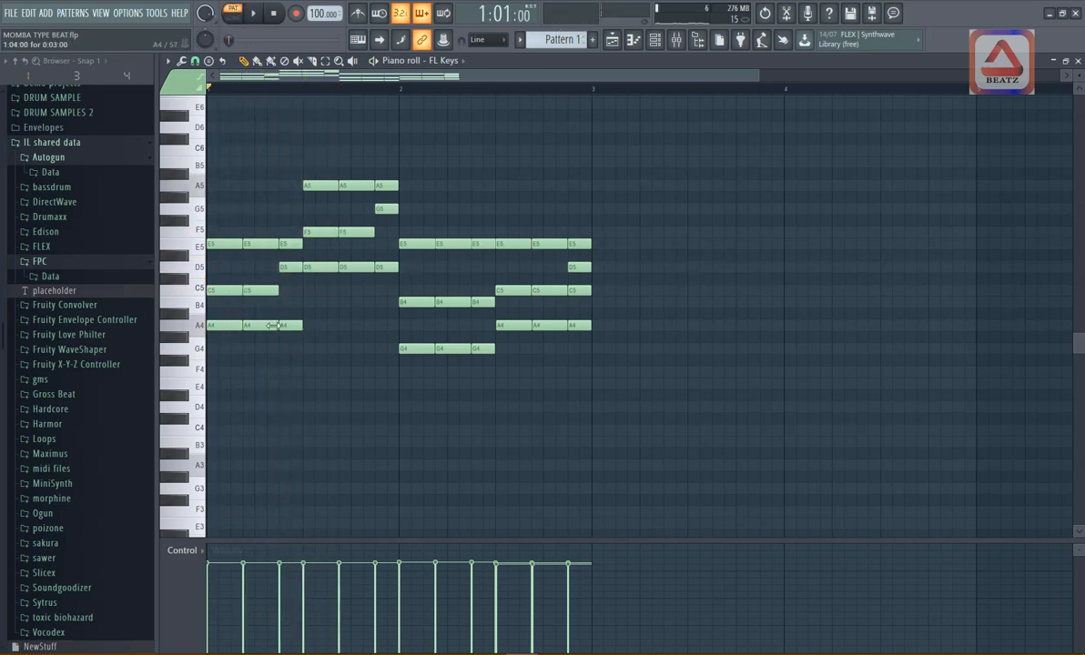
- Preview the A root and add an eight-step A3 bass note under the first chord, playing it back
scroll(237, 323, "down", 2)
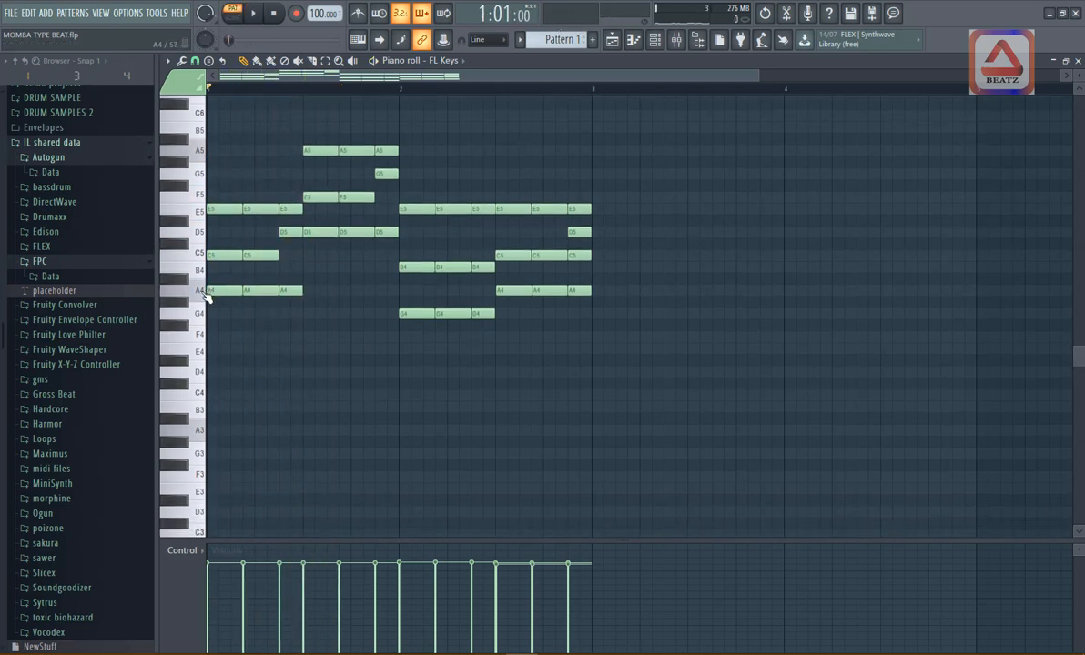
left_click(206, 296)
left_click(206, 295)
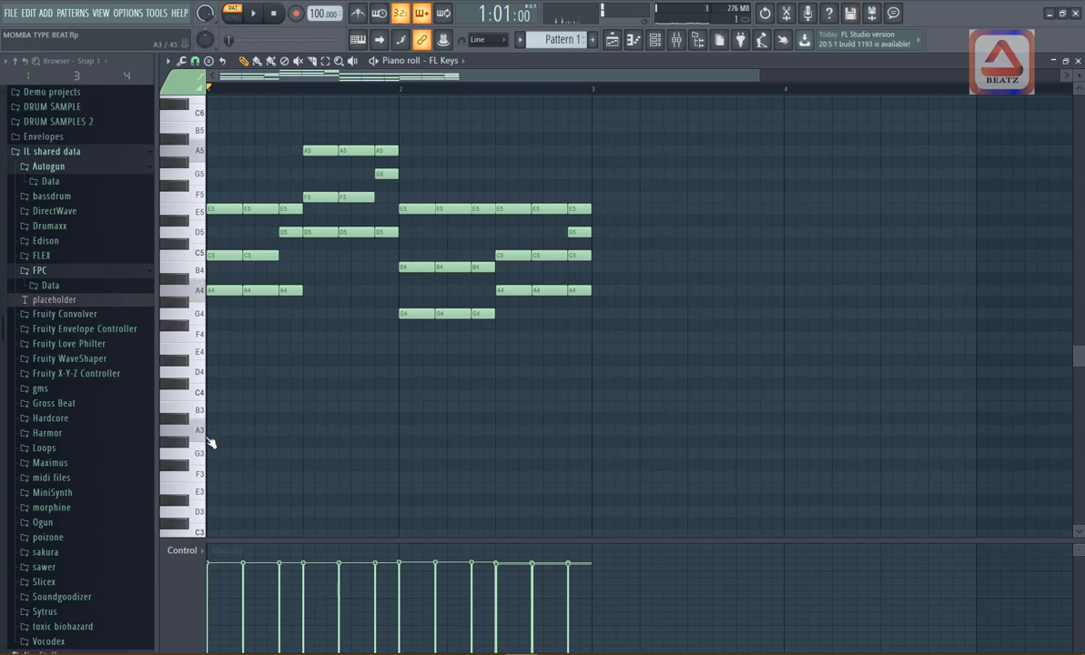
left_click(215, 431)
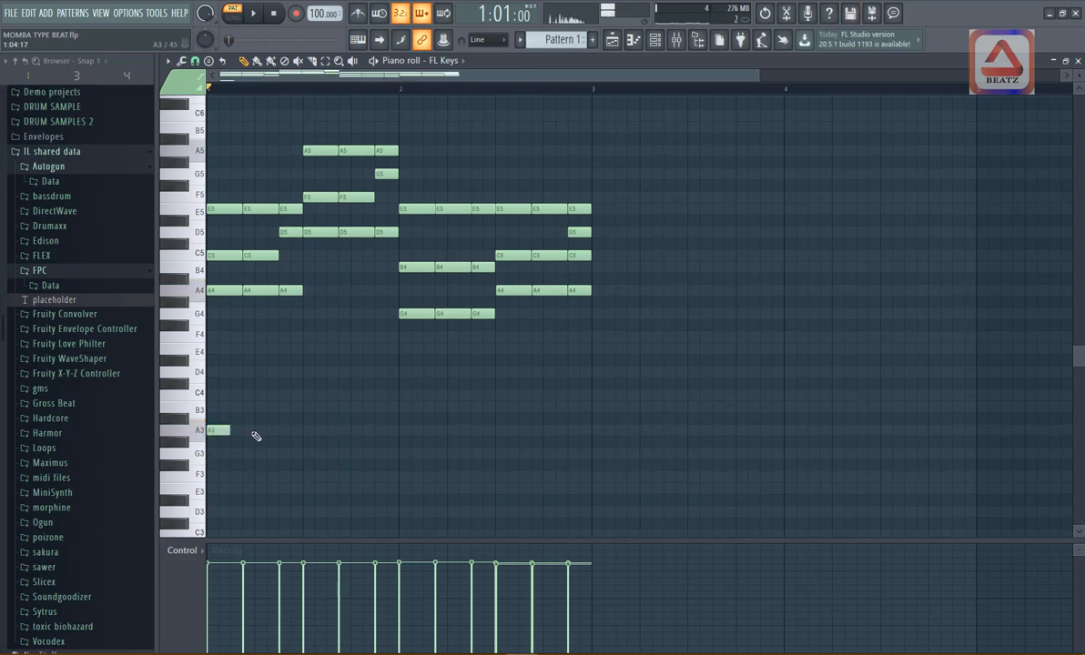
left_click_drag(229, 430, 301, 434)
key("space")
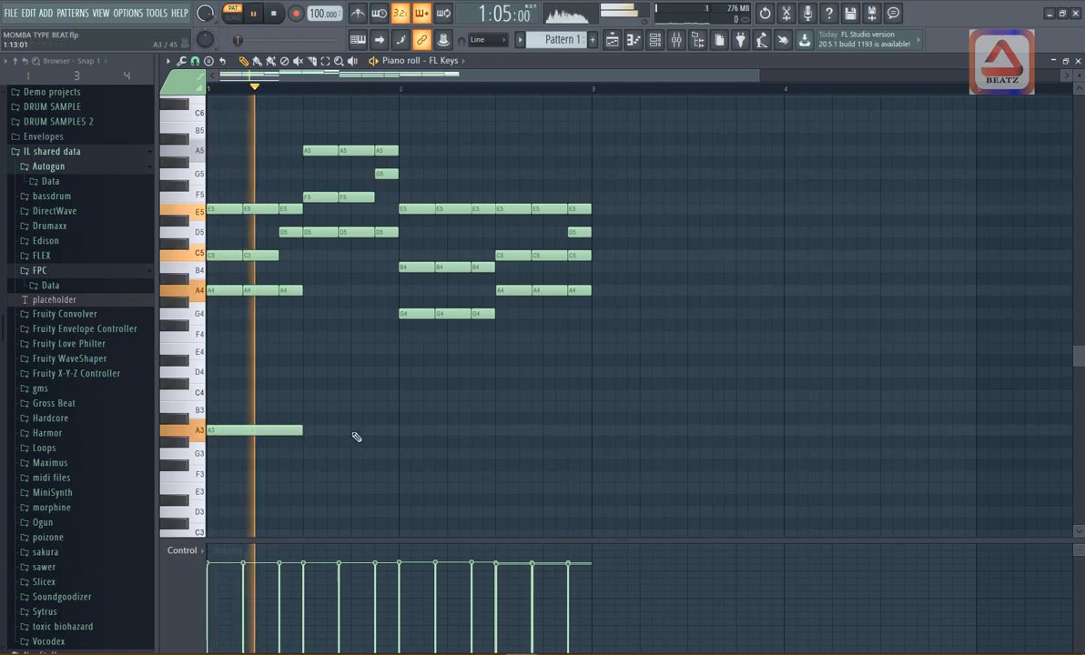
key("space")
- Add eight-step bass notes D4, E4 and A3 under the second, third and fourth chords, and listen to the pattern
left_click(308, 372)
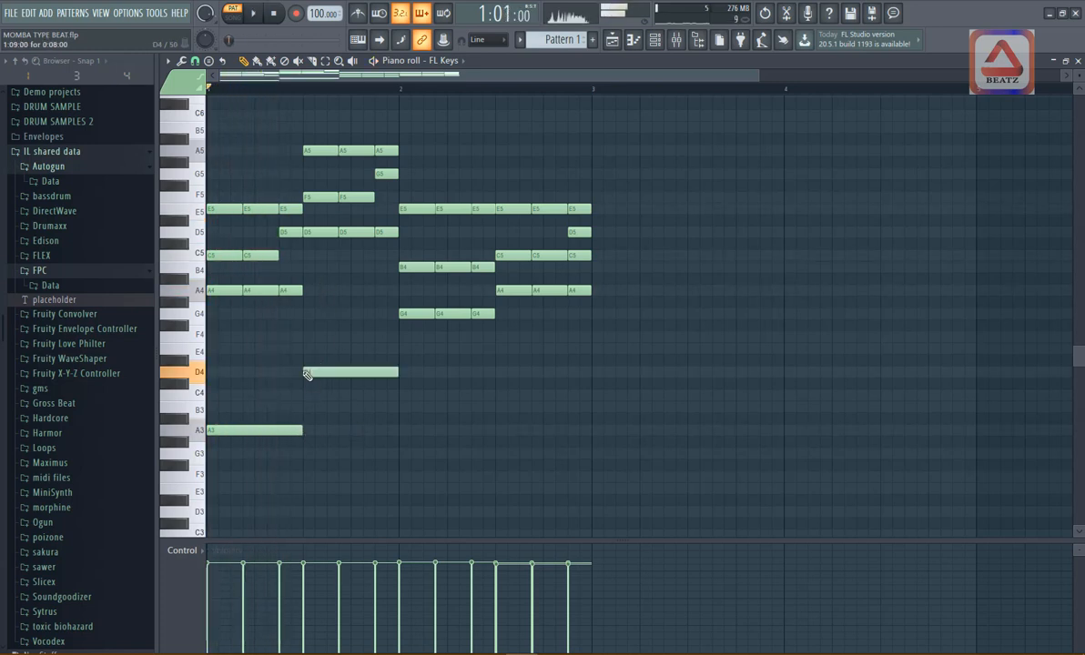
key("space")
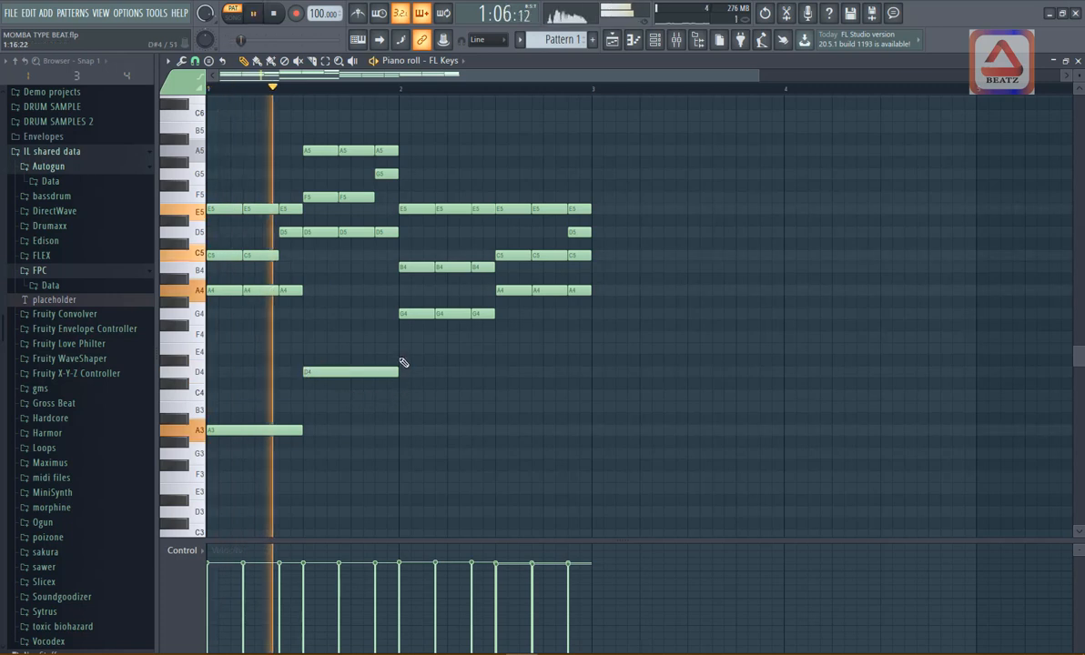
left_click(403, 351)
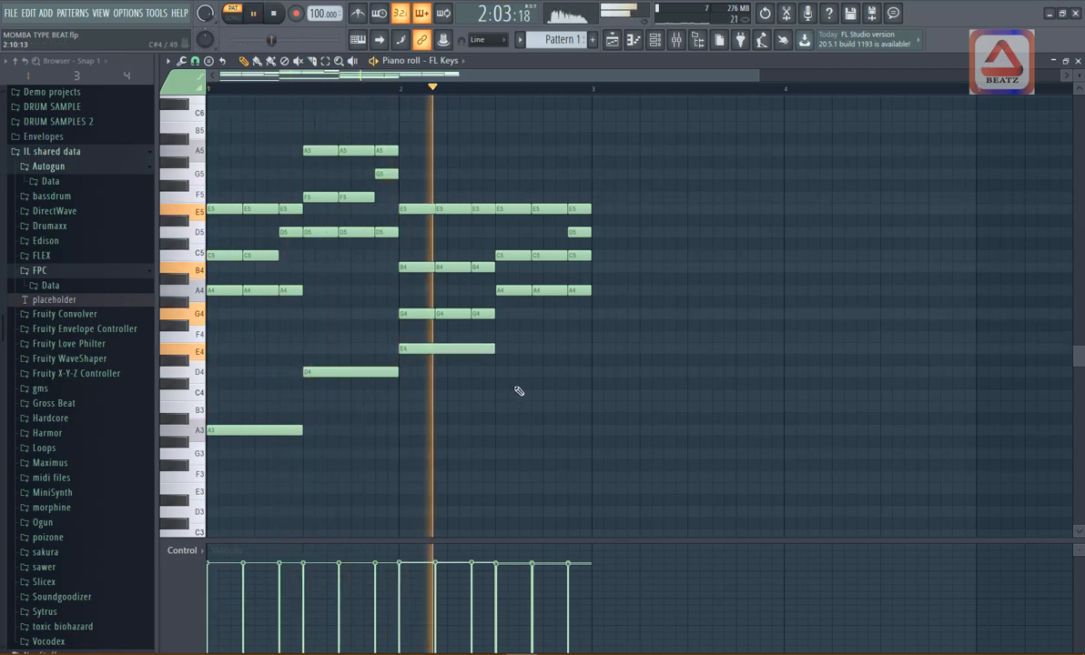
key("space")
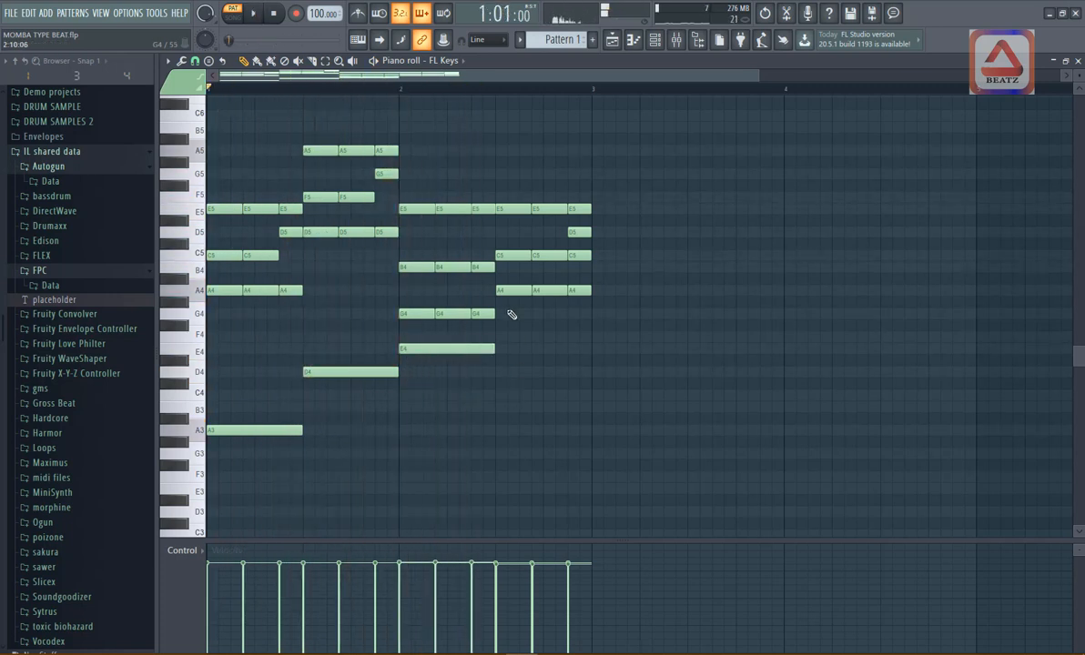
left_click(504, 430)
key("space")
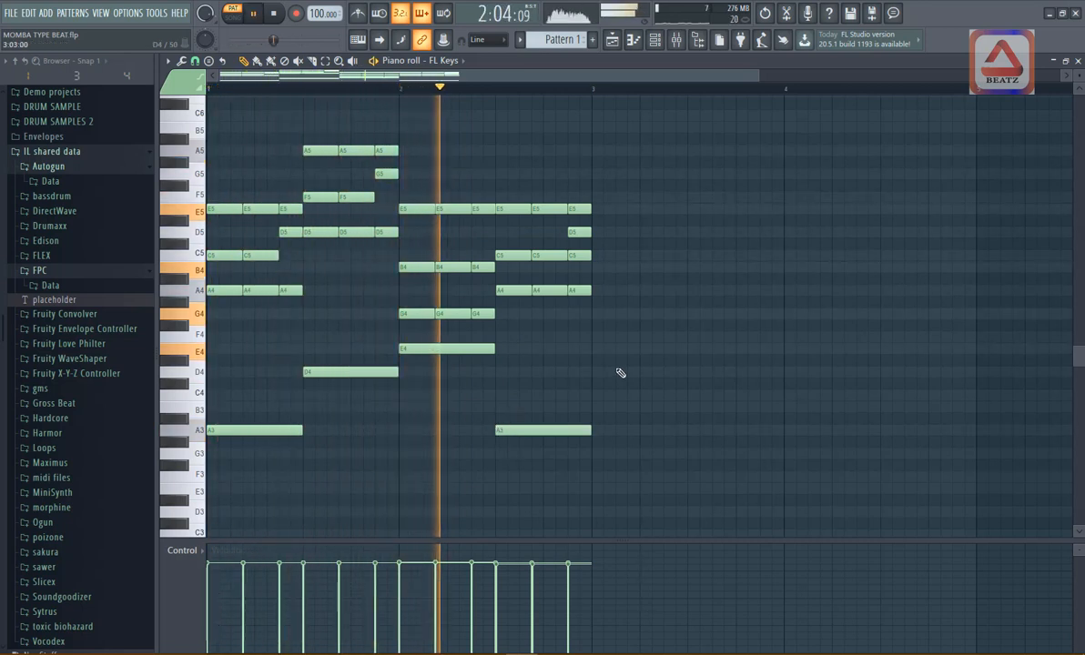
key("space")
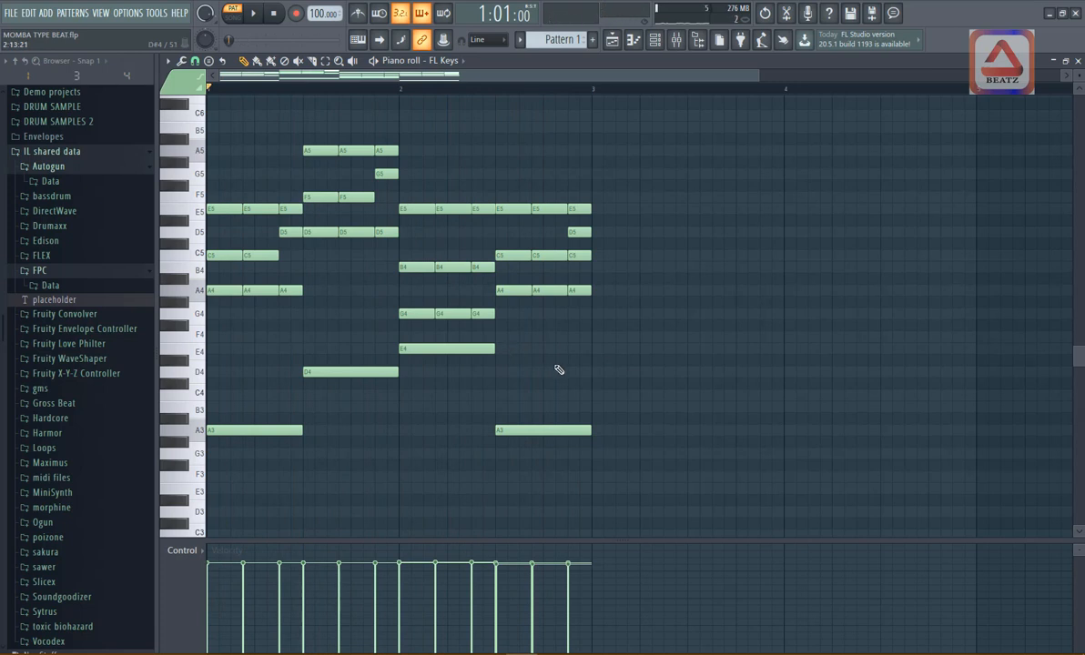
- Break all four bass notes into repeated hits of three, three and two steps to match the chord rhythm
left_click_drag(630, 332, 235, 530)
mouse_move(588, 432)
left_mouse_down()
mouse_move(525, 432)
mouse_move(572, 430)
left_mouse_up()
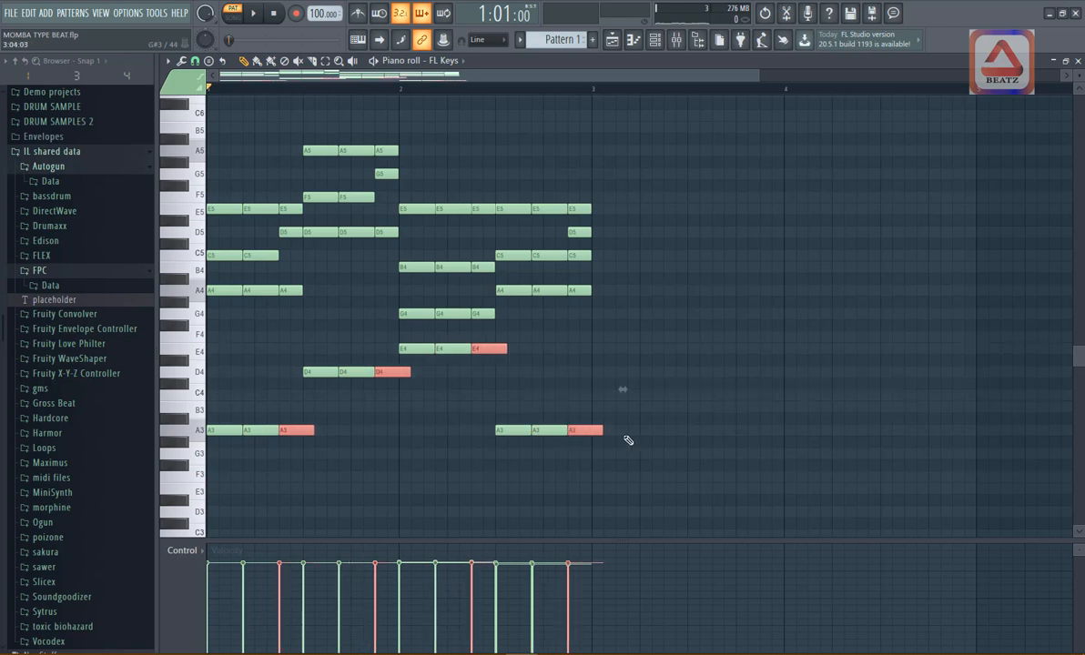
mouse_move(604, 430)
left_mouse_down()
mouse_move(579, 432)
mouse_move(589, 436)
left_mouse_up()
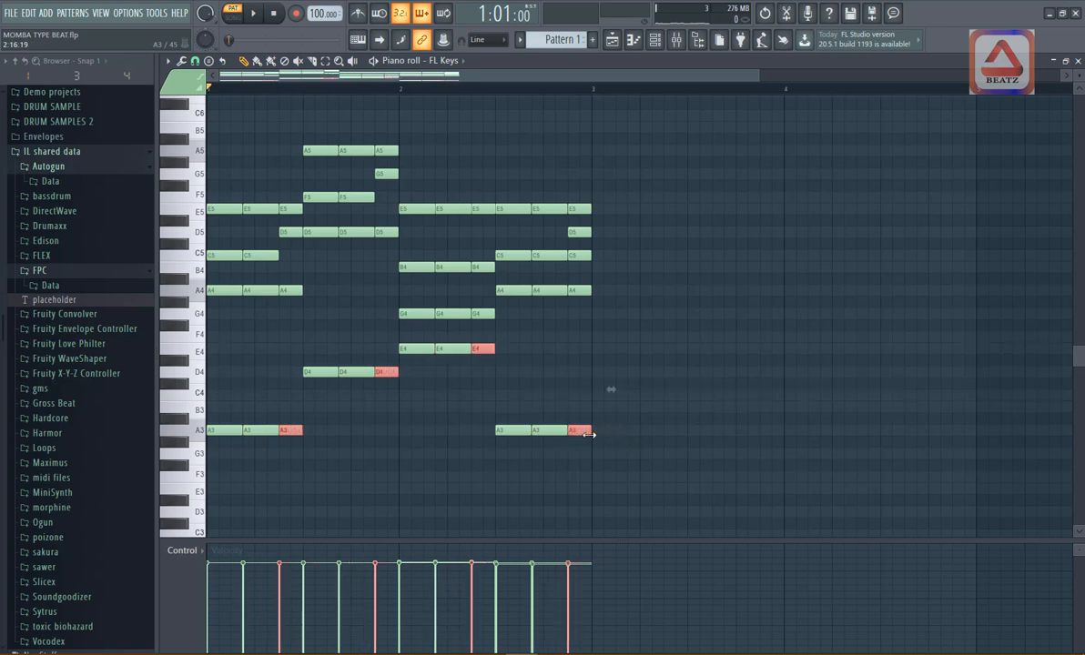
- Listen to the chord pattern with its new bass notes and clear the note selection
key("space")
scroll(649, 439, "up", 1)
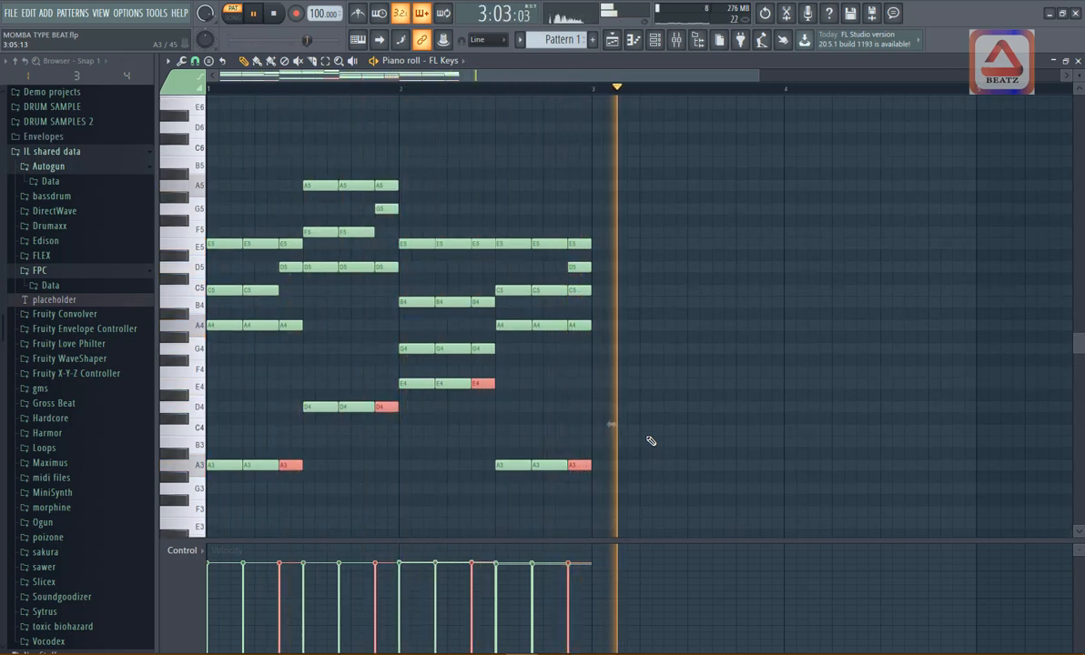
key("space")
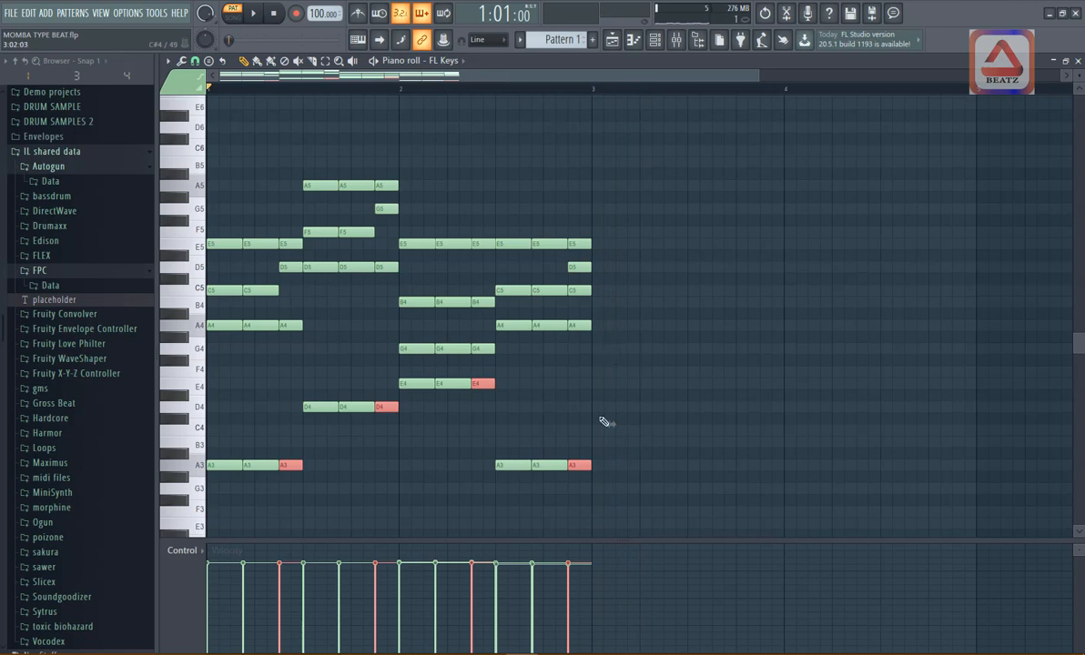
left_click(602, 424)
key("space")
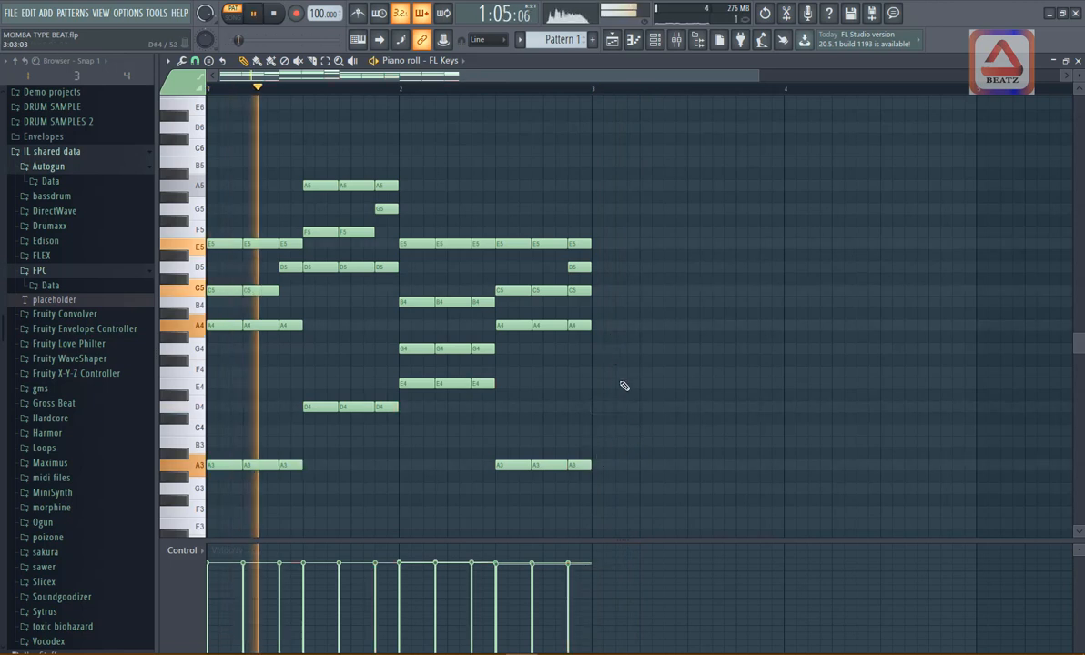
key("space")
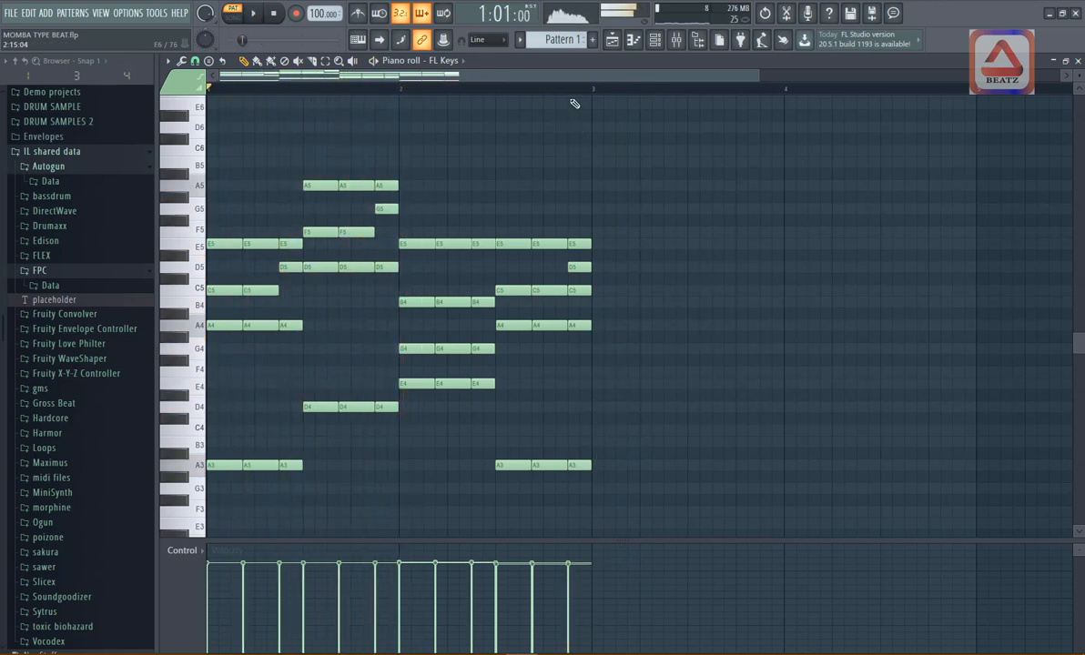
- Play the pattern from its last chord hit and delete the stray A4 note at the start of bar 3
left_click(568, 87)
key("space")
key("space")
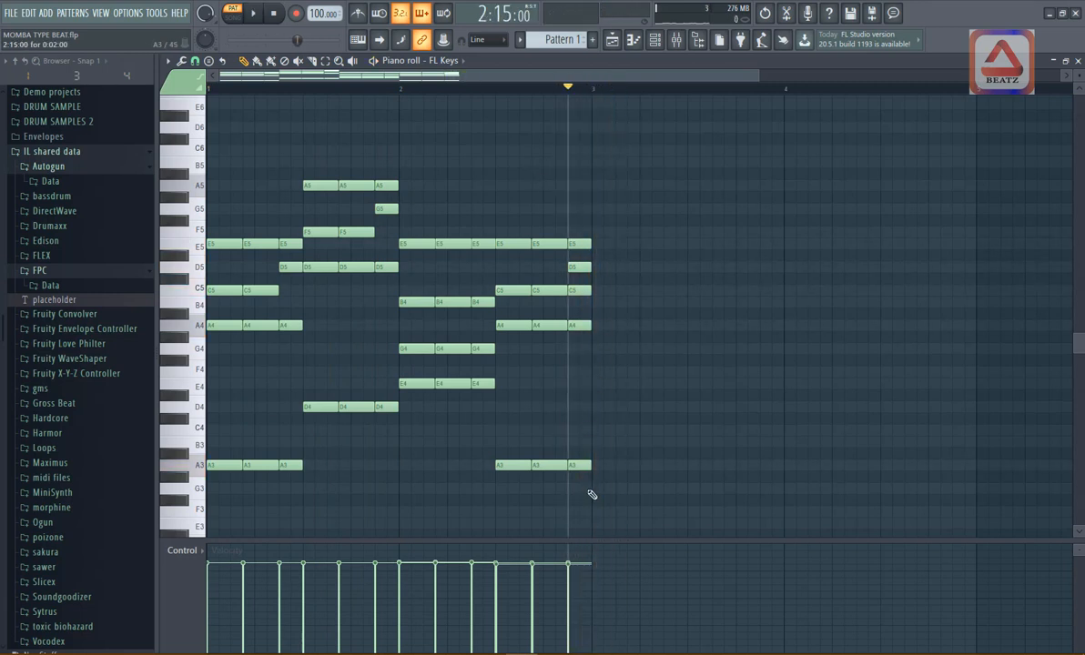
left_click_drag(597, 474, 598, 204)
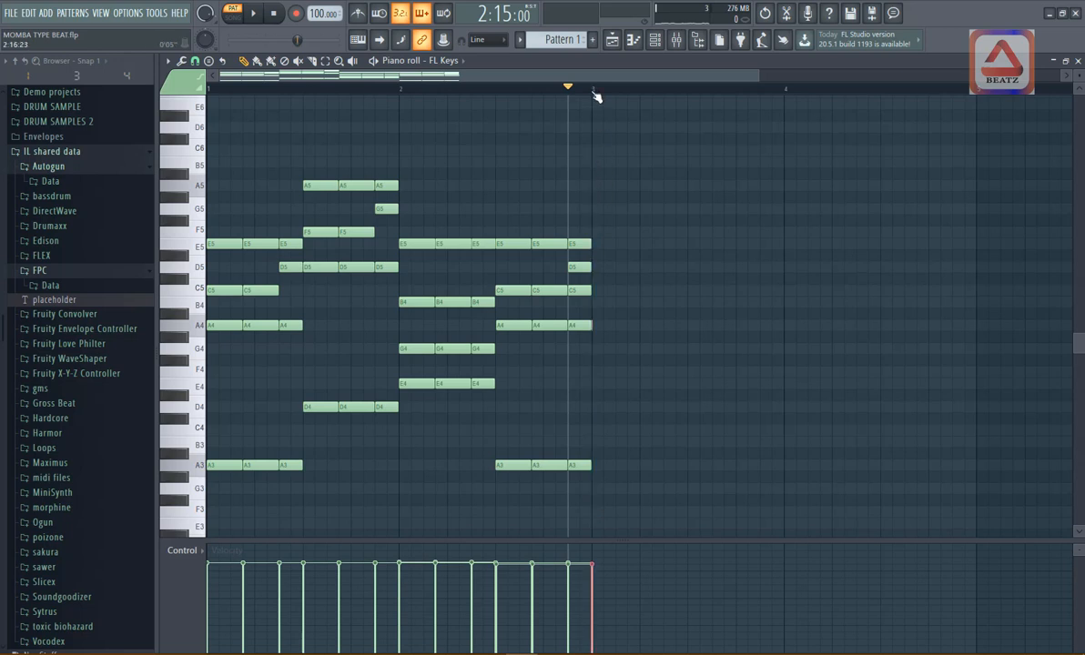
scroll(597, 97, "up", 5)
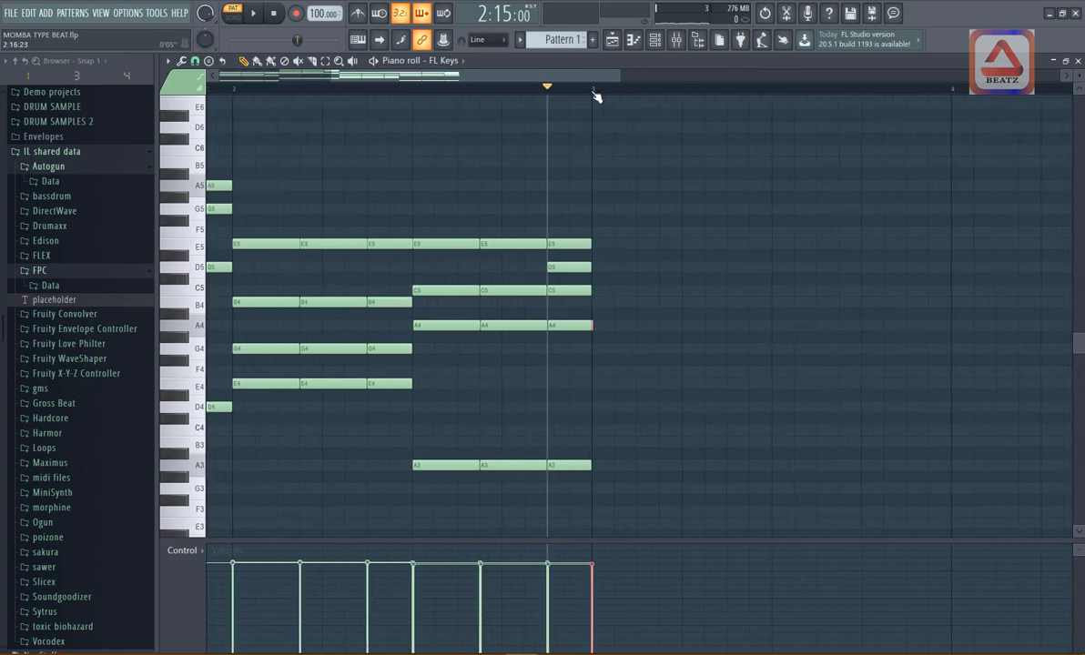
right_click(596, 325)
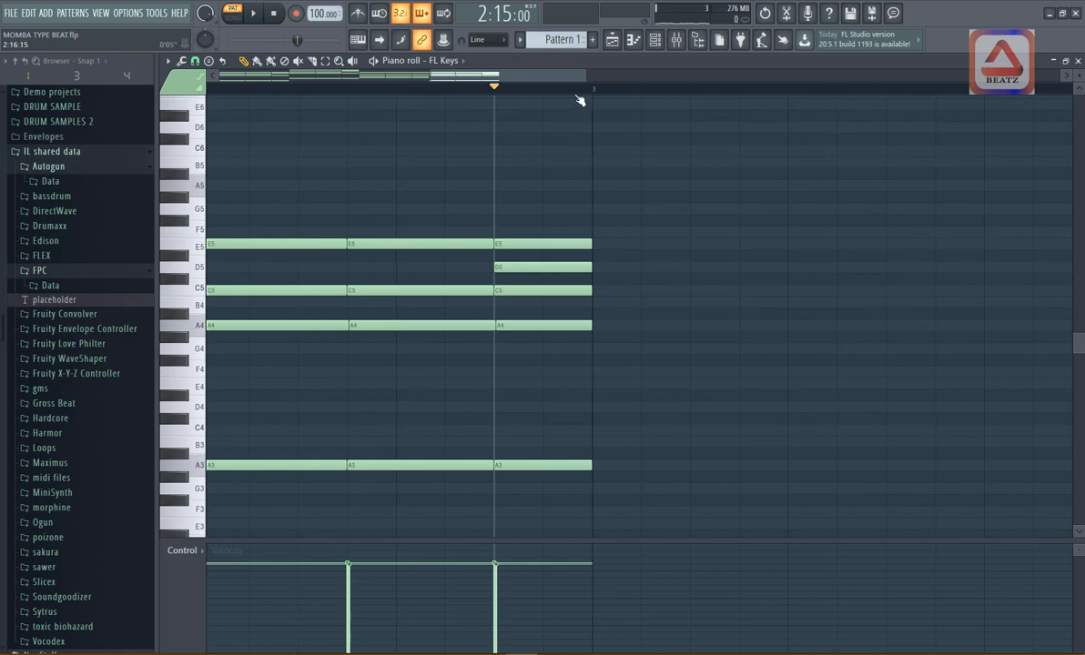
scroll(579, 99, "down", 5)
key("space")
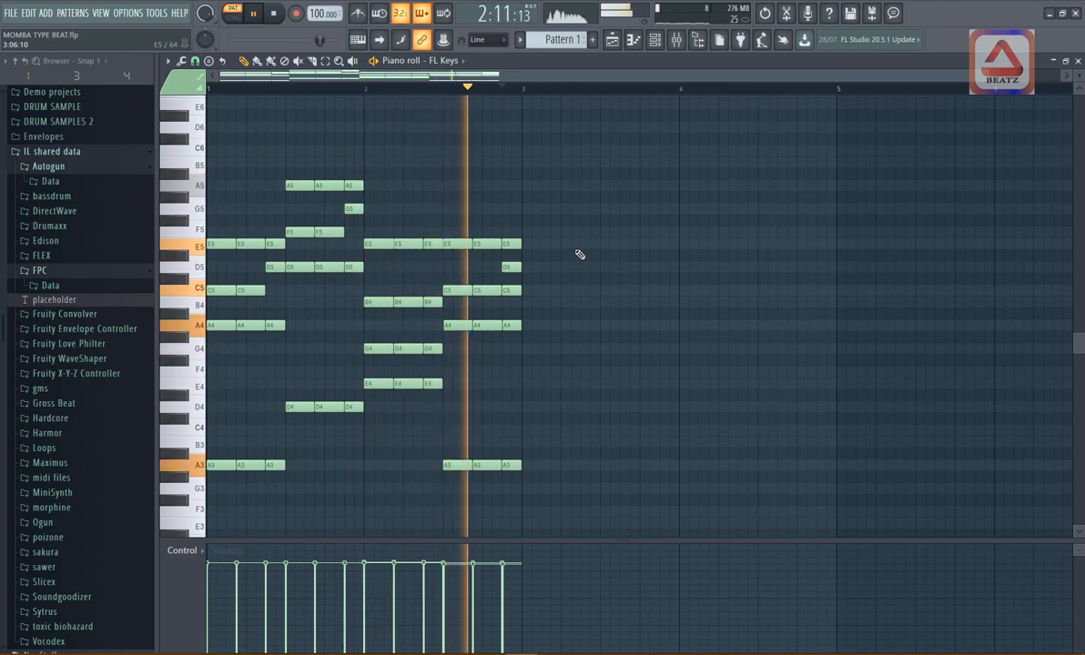
key("space")
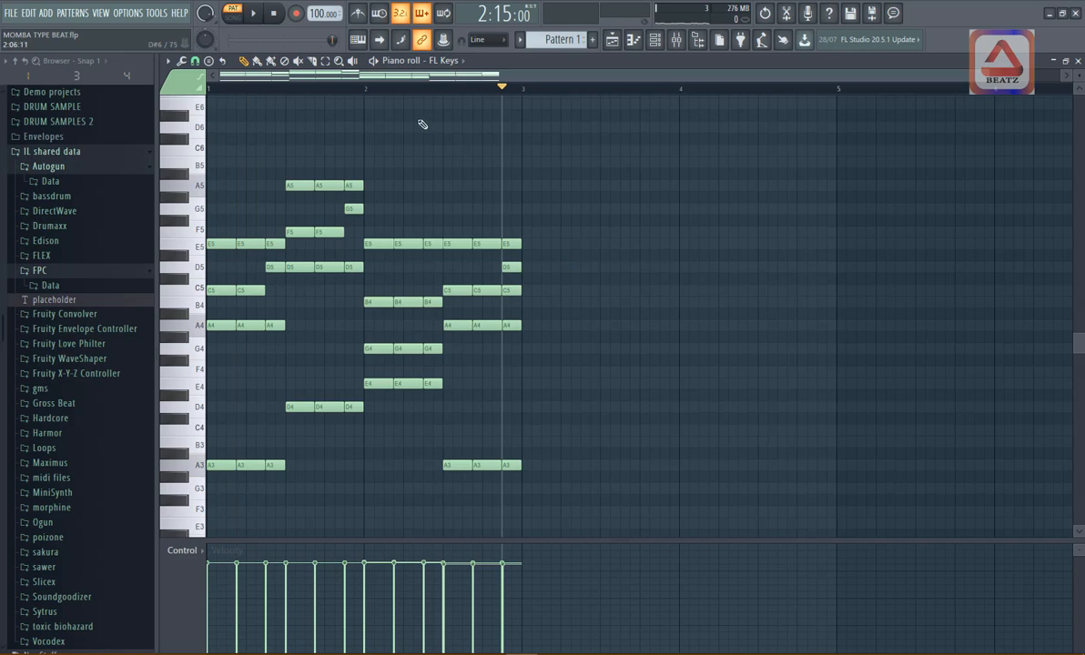
- Raise the last G4 hit of the third chord to A4 and play the pattern from the start
left_click(426, 88)
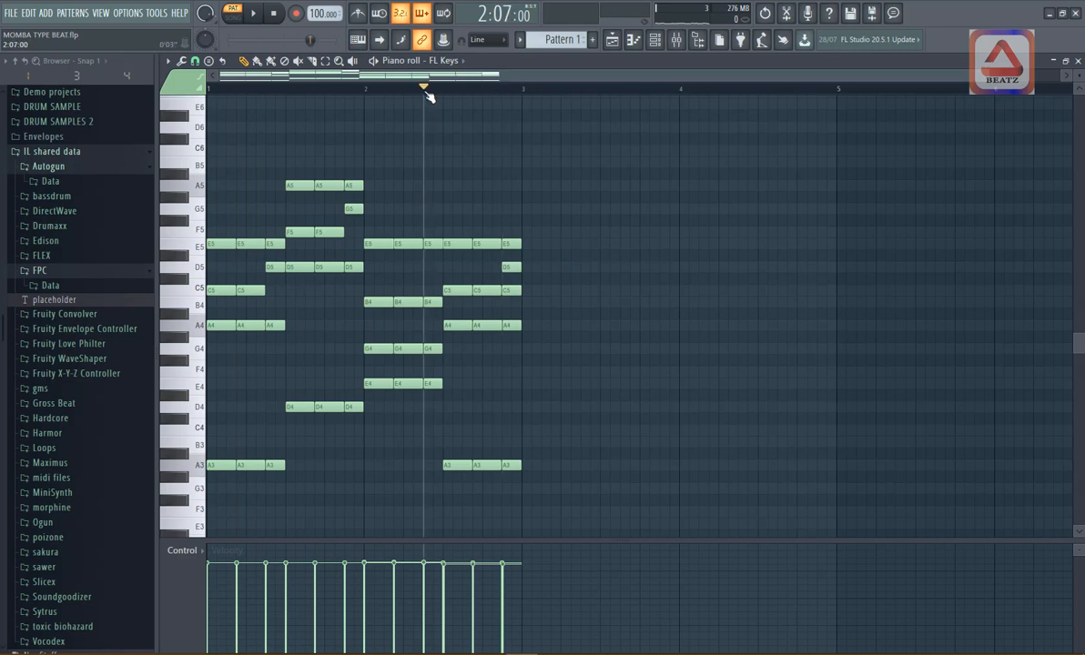
left_click(435, 350)
left_click_drag(434, 350, 434, 326)
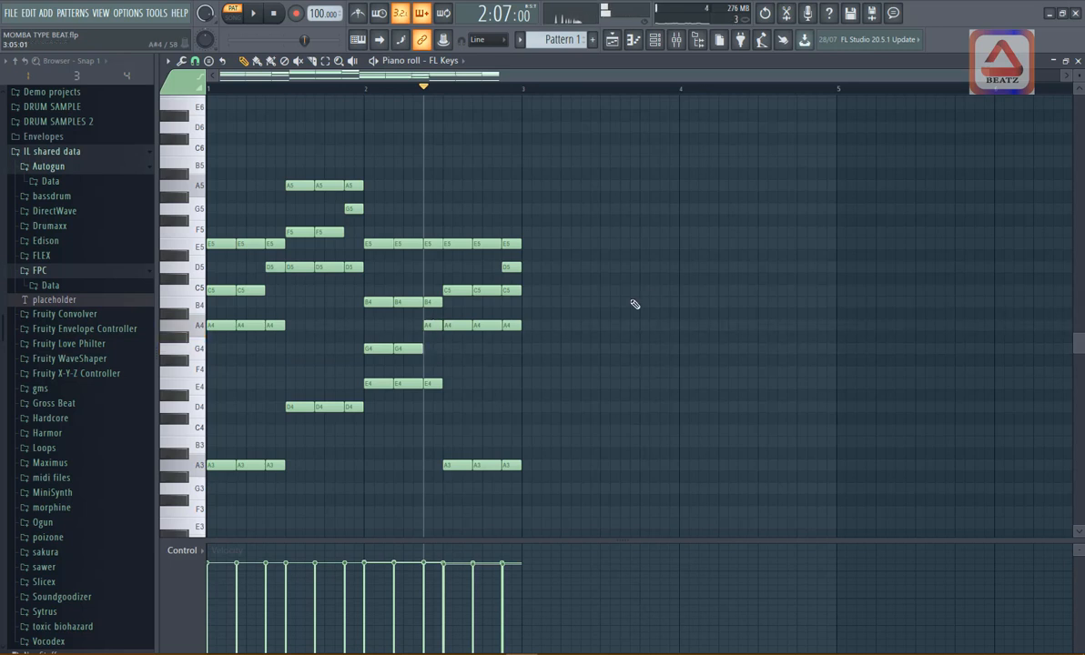
left_click(283, 21)
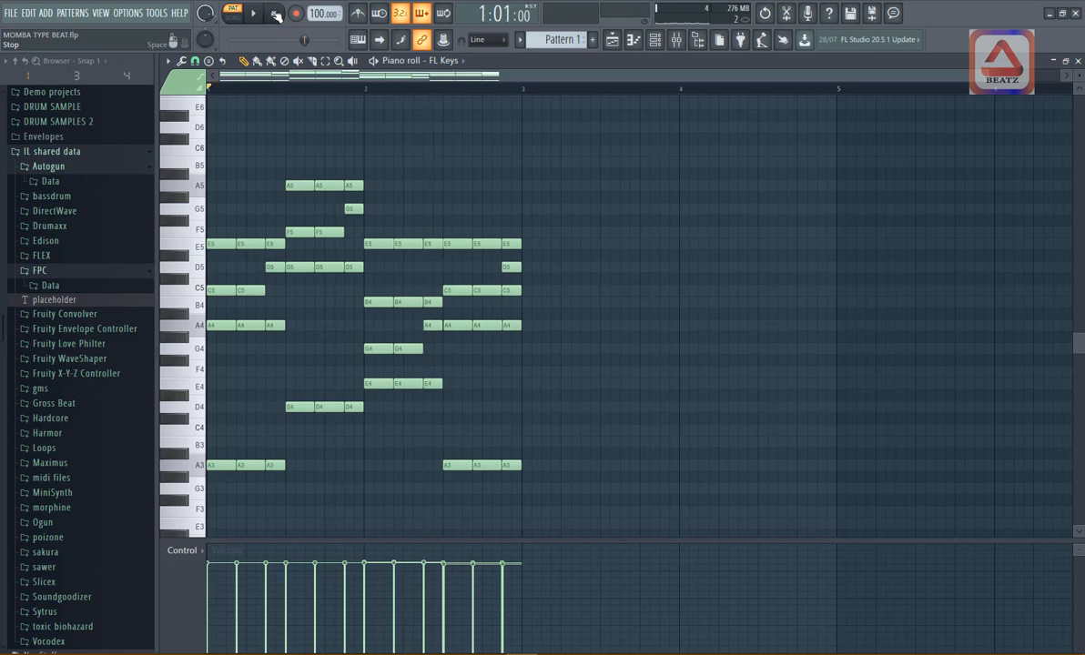
key("space")
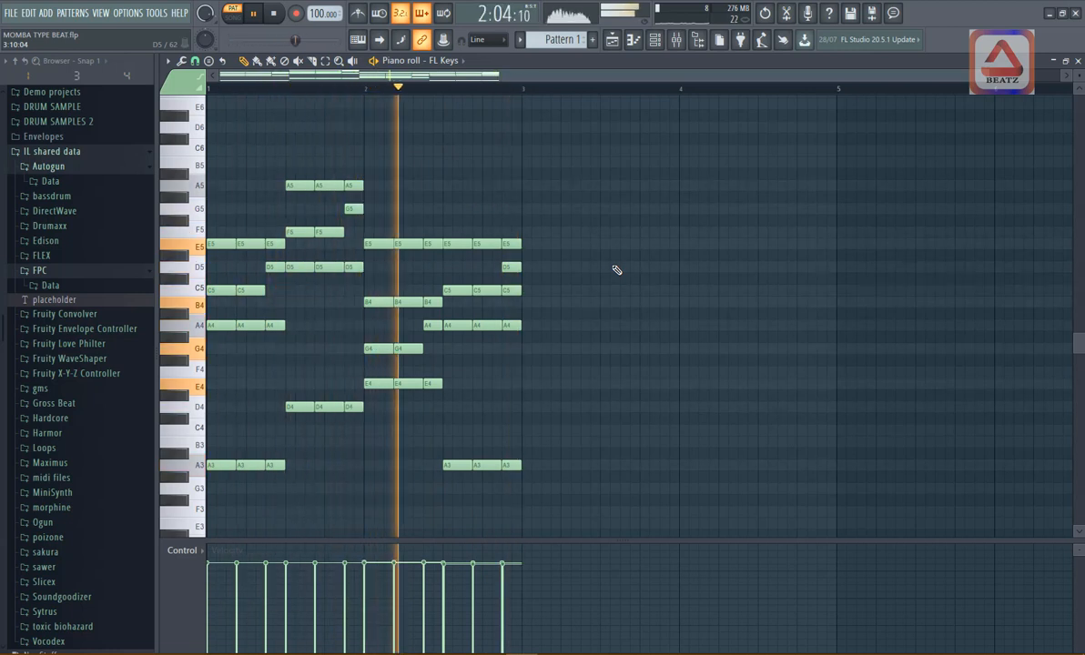
key("space")
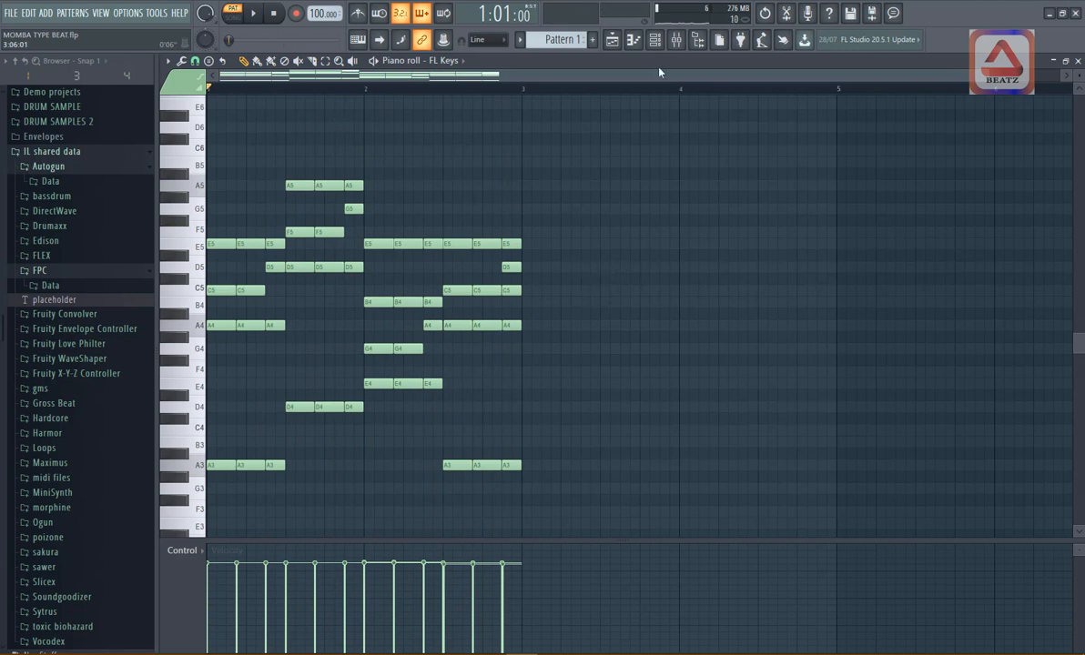
- Show the channel rack, switch playback to song mode and listen to the chords with the drums
left_click(654, 39)
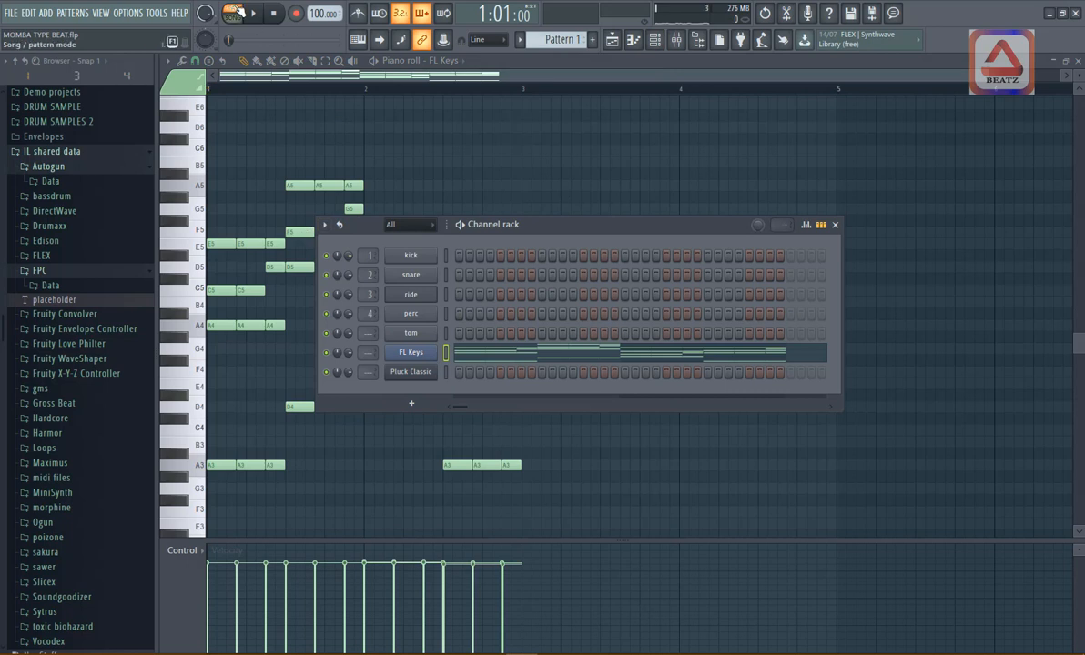
left_click(234, 13)
key("space")
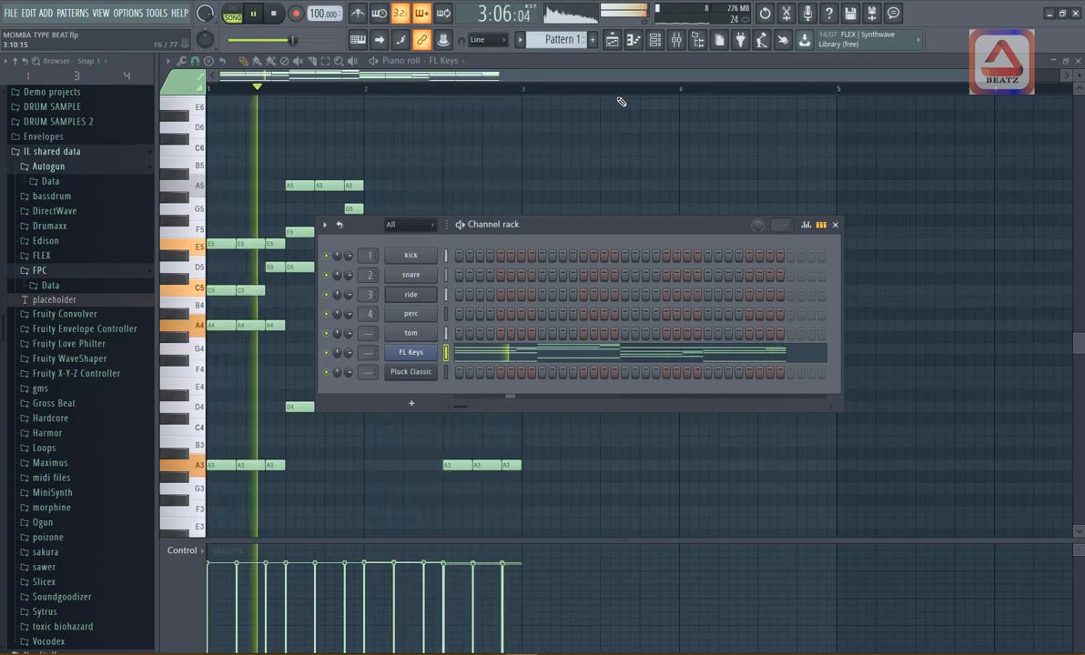
key("space")
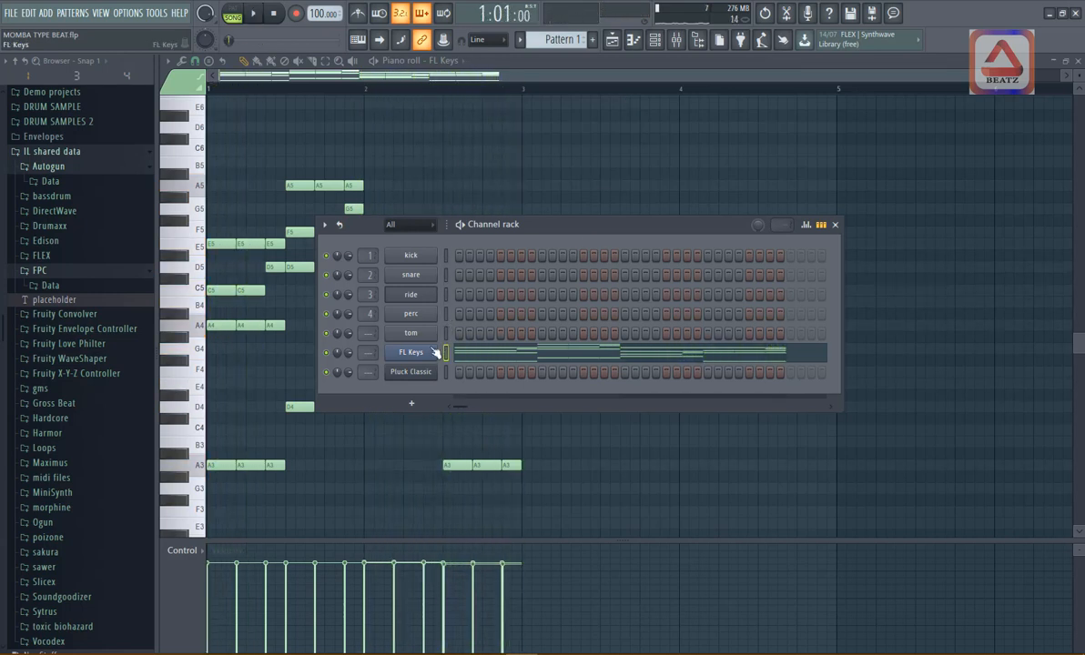
- Copy the FL Keys notes and paste them into the Pluck Classic channel
right_click(435, 352)
left_click(604, 368)
right_click(448, 374)
left_click(554, 369)
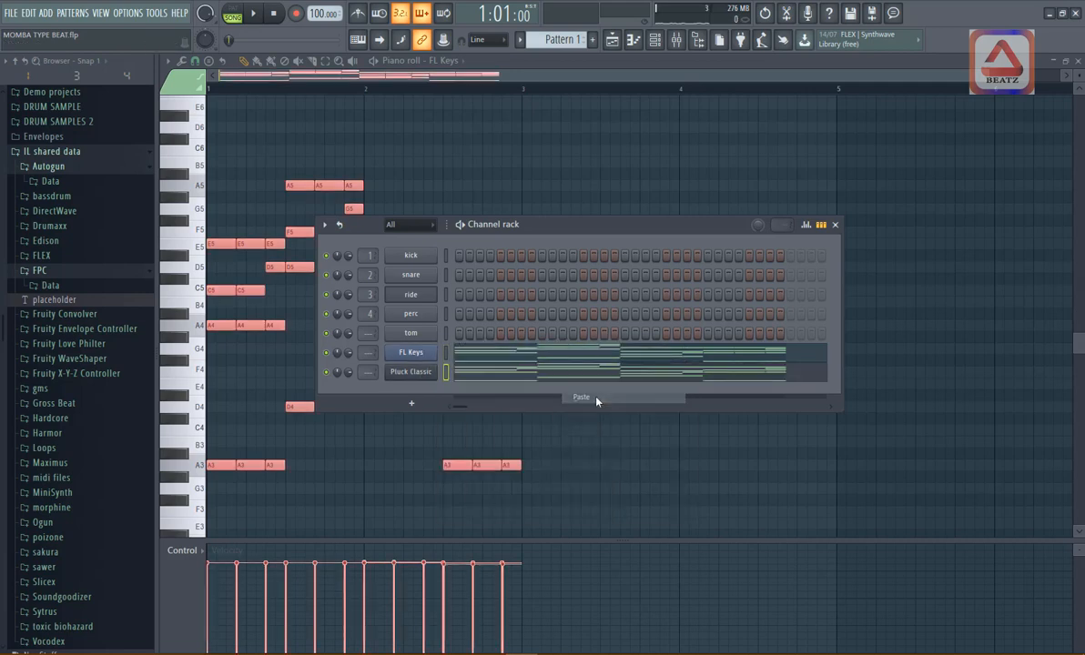
- View the Pluck Classic synth settings, mute the FL Keys channel and play the song
left_click(411, 371)
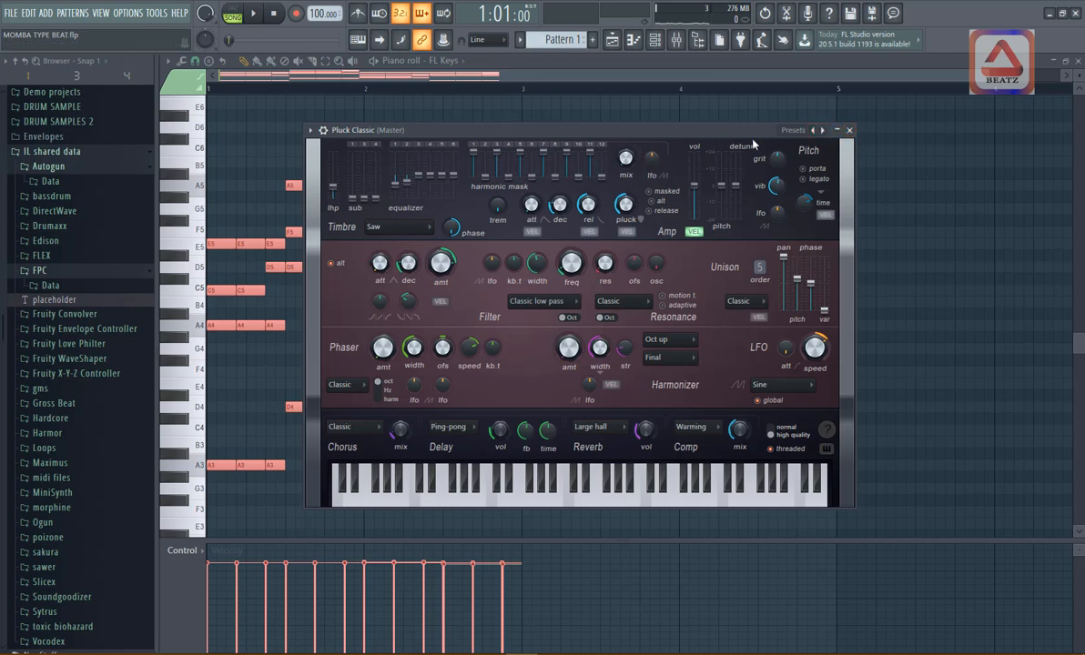
left_click(850, 132)
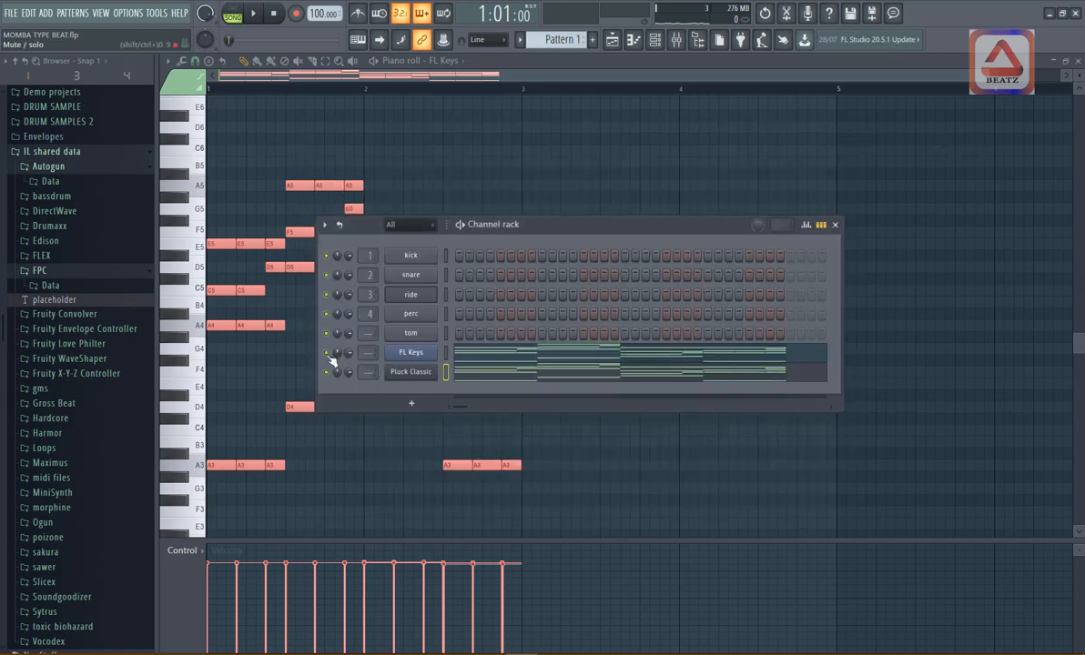
key("space")
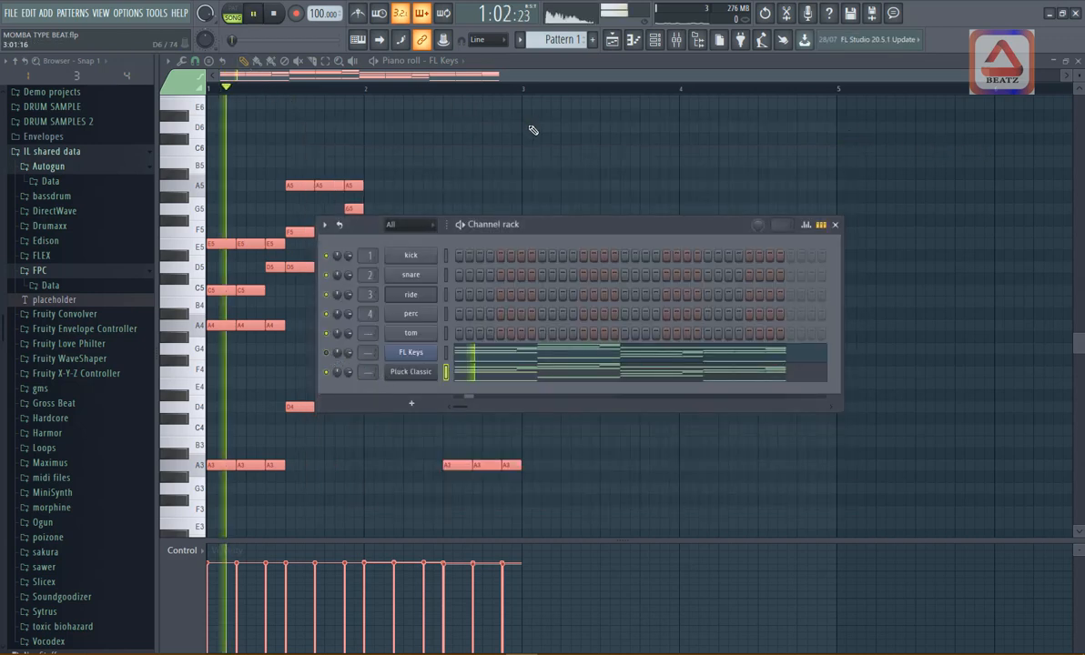
- Open the playlist and listen to the four-bar arrangement of Pattern 3 with the two Pattern 1 clips
left_click(612, 40)
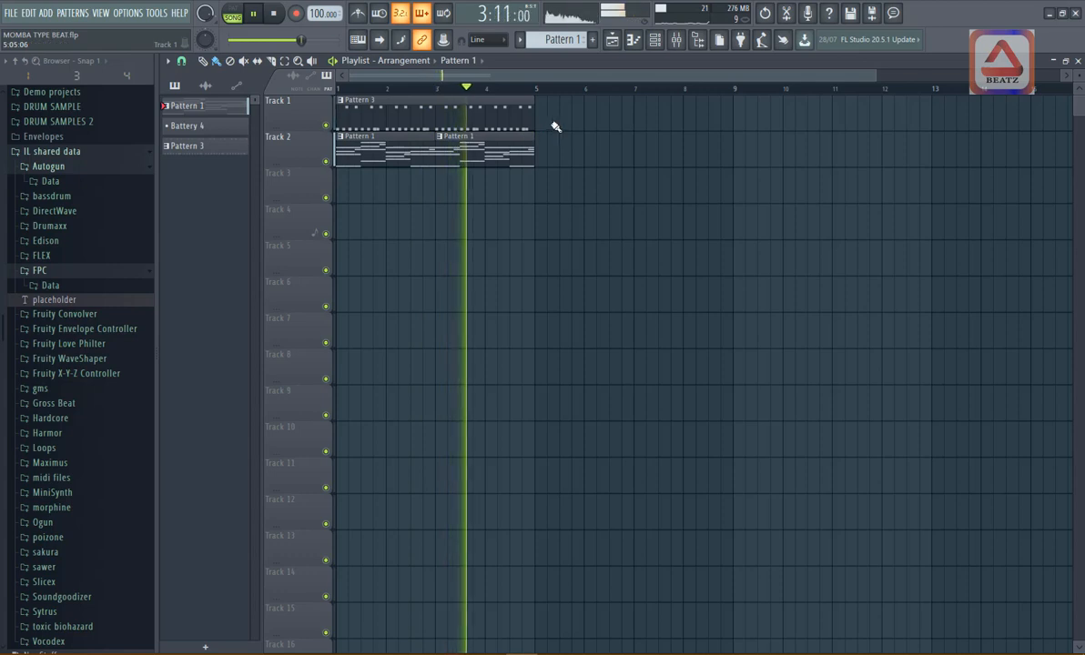
left_click_drag(877, 72, 667, 95)
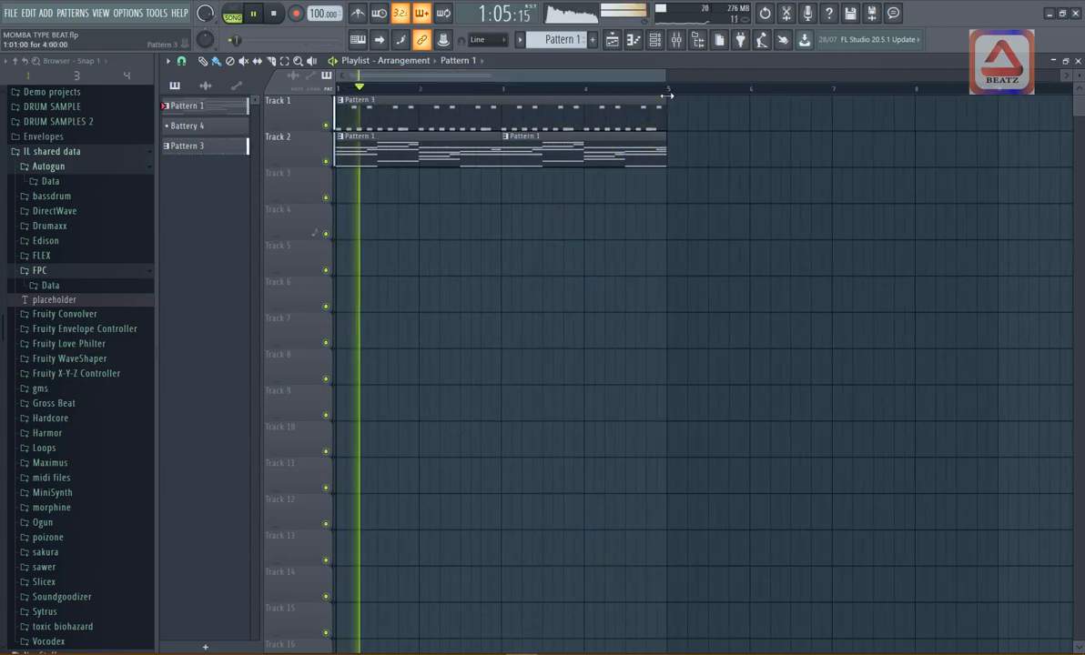
key("space")
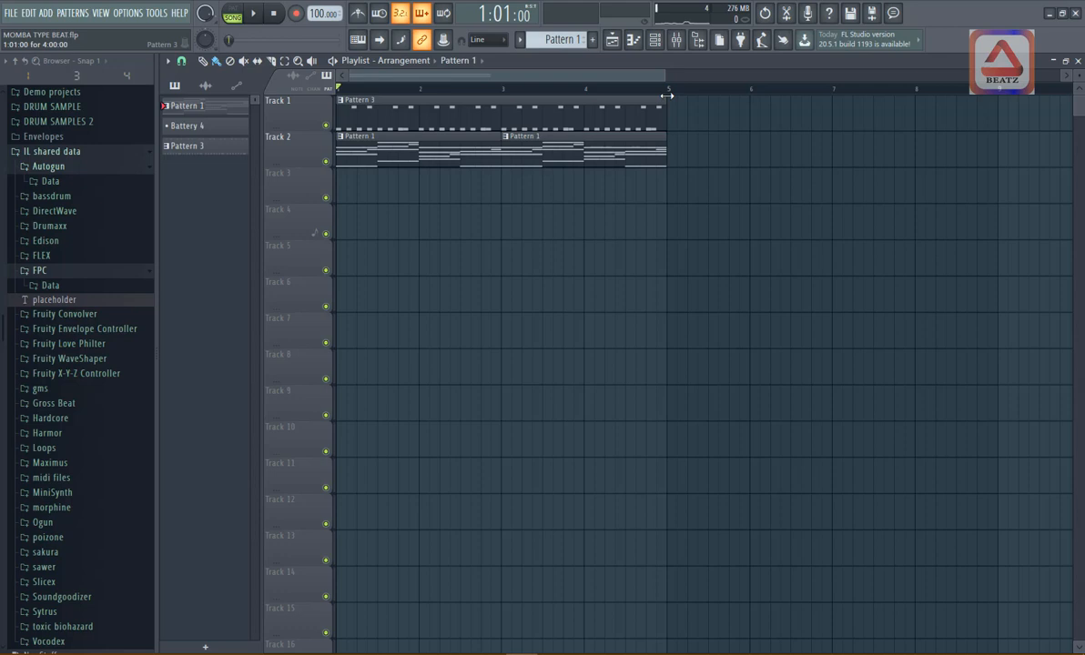
key("space")
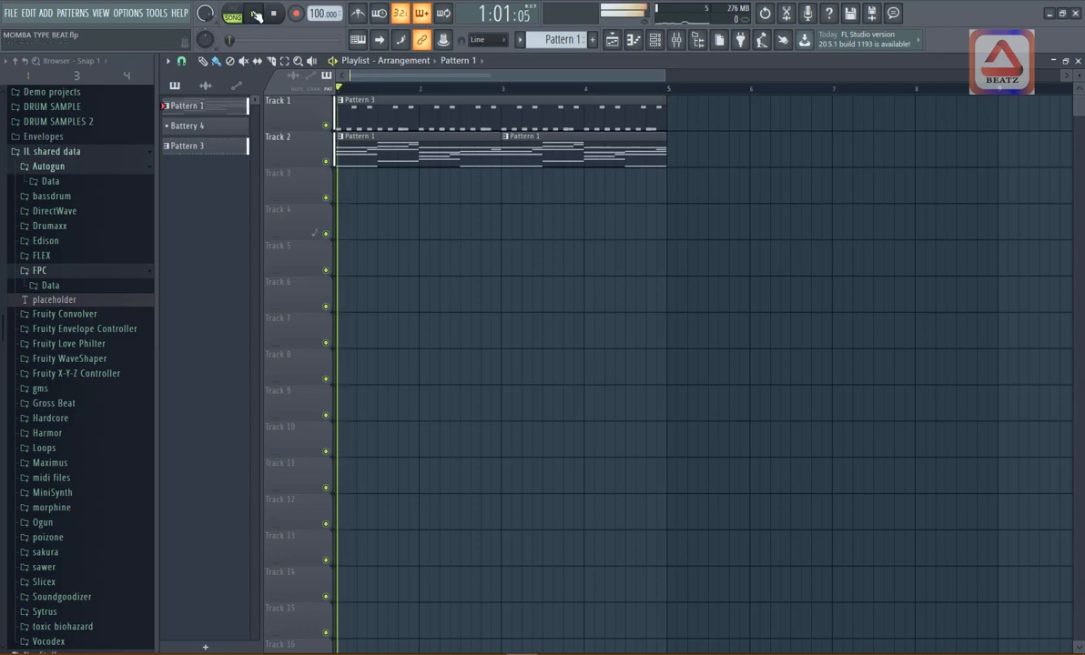